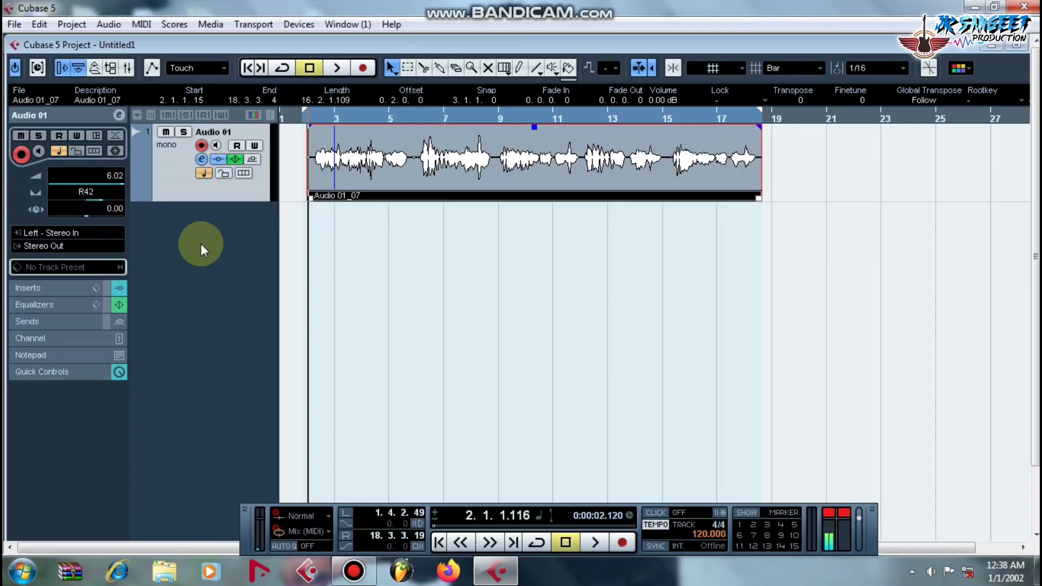
Open the mixer and set the faders to -0.12 for Stereo In, 0.00 for Stereo Out and 1.92 for Audio 01.
{"action": "key", "text": "F3"}
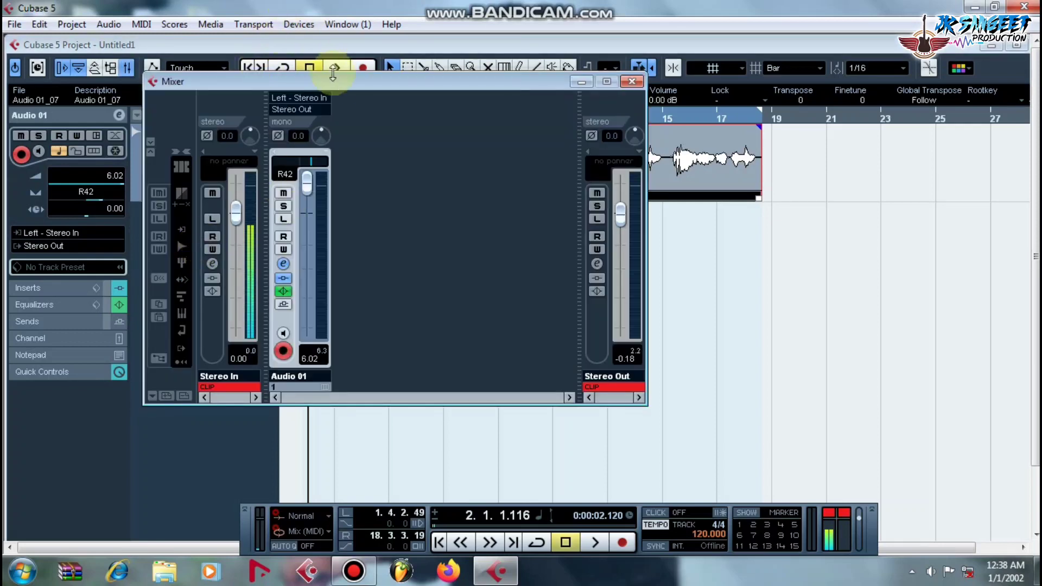
{"action": "left_click_drag", "start_coordinate": [343, 78], "coordinate": [591, 168]}
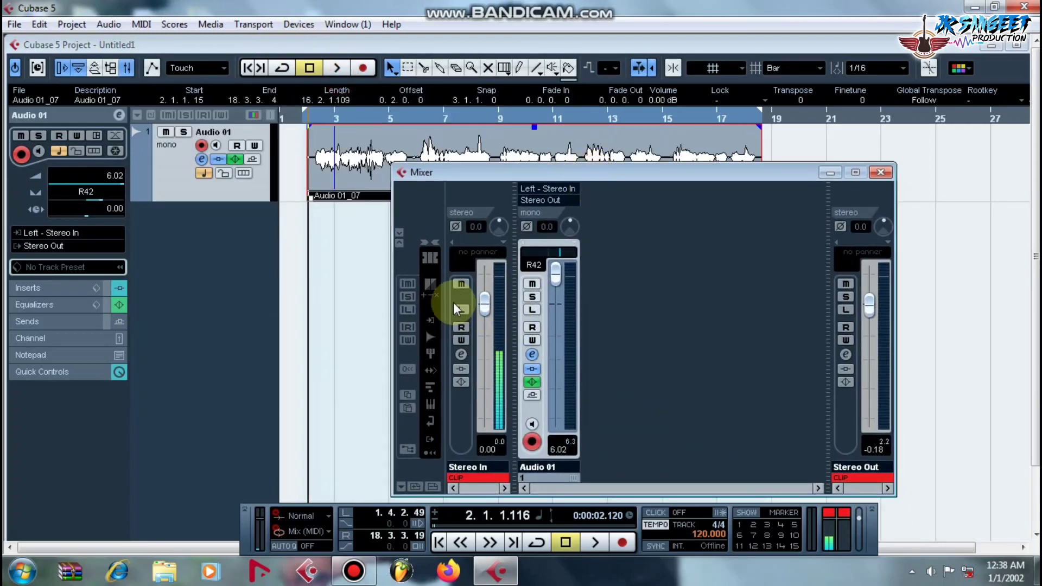
{"action": "mouse_move", "coordinate": [482, 304]}
{"action": "left_mouse_down"}
{"action": "mouse_move", "coordinate": [491, 302]}
{"action": "mouse_move", "coordinate": [491, 331]}
{"action": "mouse_move", "coordinate": [484, 270]}
{"action": "mouse_move", "coordinate": [484, 395]}
{"action": "mouse_move", "coordinate": [500, 297]}
{"action": "left_mouse_up"}
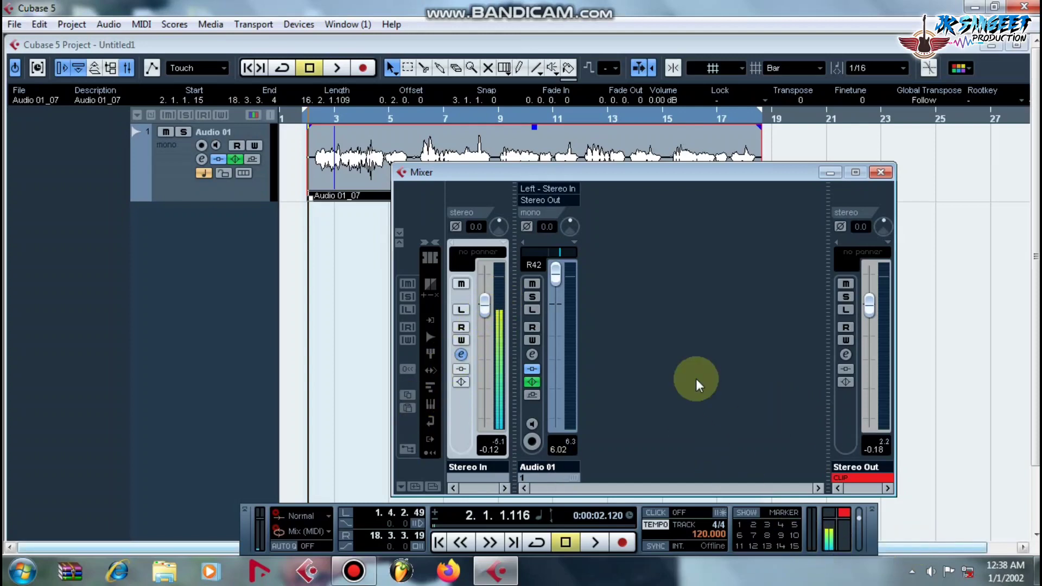
{"action": "left_click", "coordinate": [845, 419]}
{"action": "mouse_move", "coordinate": [872, 305]}
{"action": "left_mouse_down"}
{"action": "mouse_move", "coordinate": [885, 308]}
{"action": "mouse_move", "coordinate": [886, 294]}
{"action": "mouse_move", "coordinate": [886, 303]}
{"action": "left_mouse_up"}
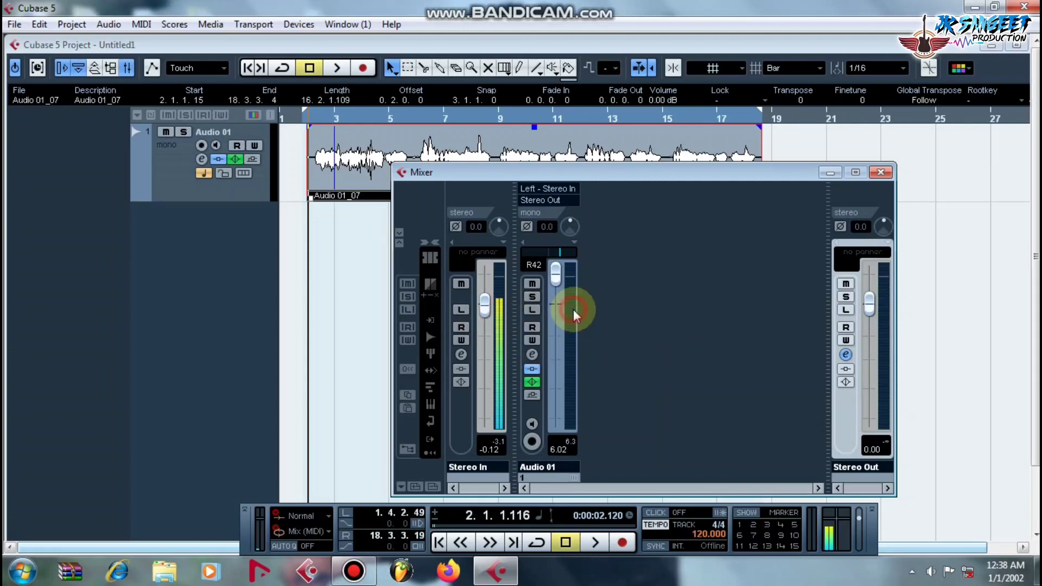
{"action": "mouse_move", "coordinate": [559, 313]}
{"action": "left_mouse_down"}
{"action": "mouse_move", "coordinate": [565, 269]}
{"action": "mouse_move", "coordinate": [564, 301]}
{"action": "left_mouse_up"}
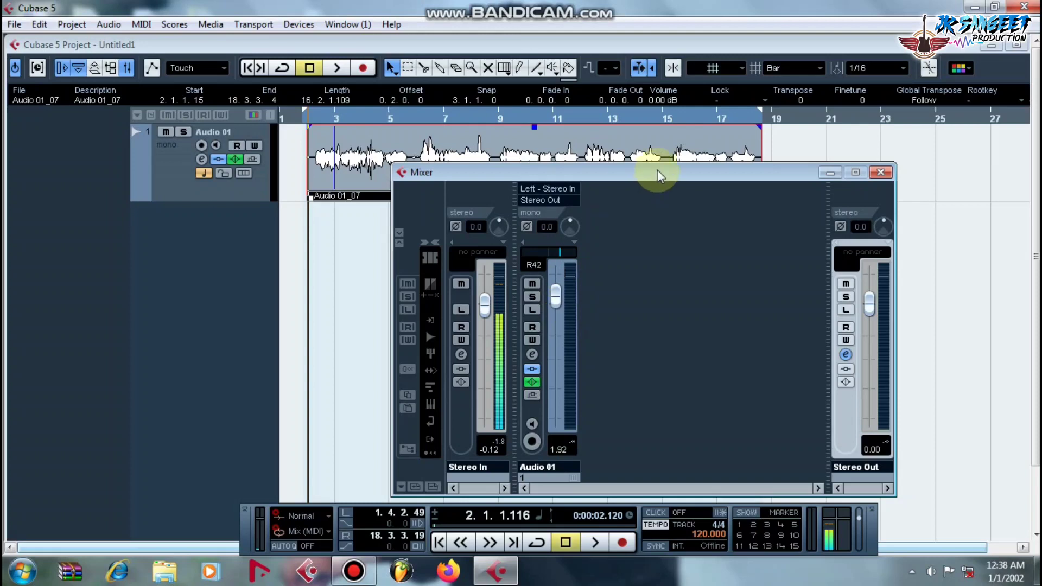
Select the Audio 01 track in the project, bring the mixer back, and reposition and widen its window.
{"action": "left_click_drag", "start_coordinate": [658, 172], "coordinate": [711, 235]}
{"action": "left_click", "coordinate": [178, 172]}
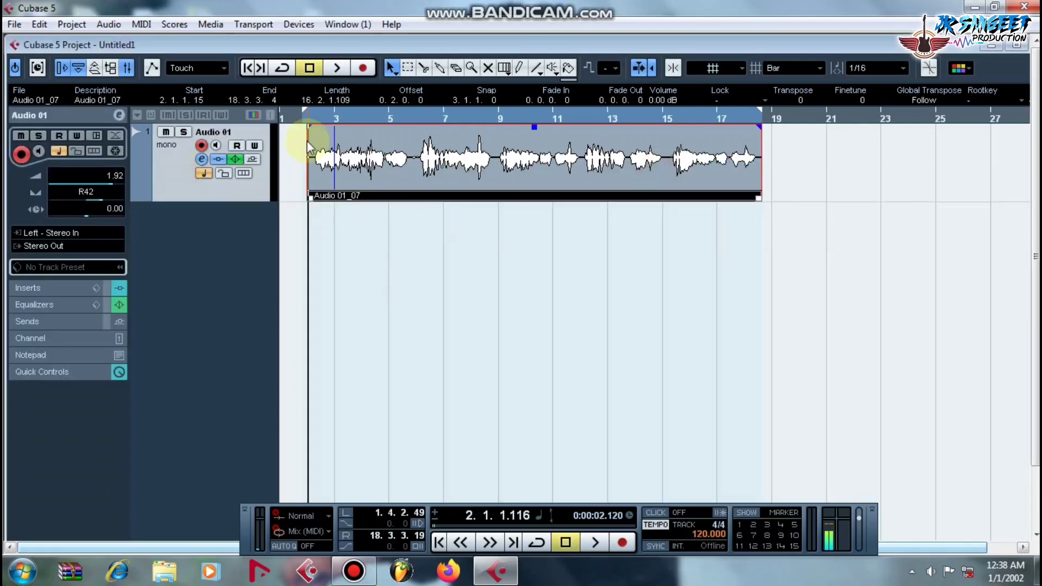
{"action": "key", "text": "F3"}
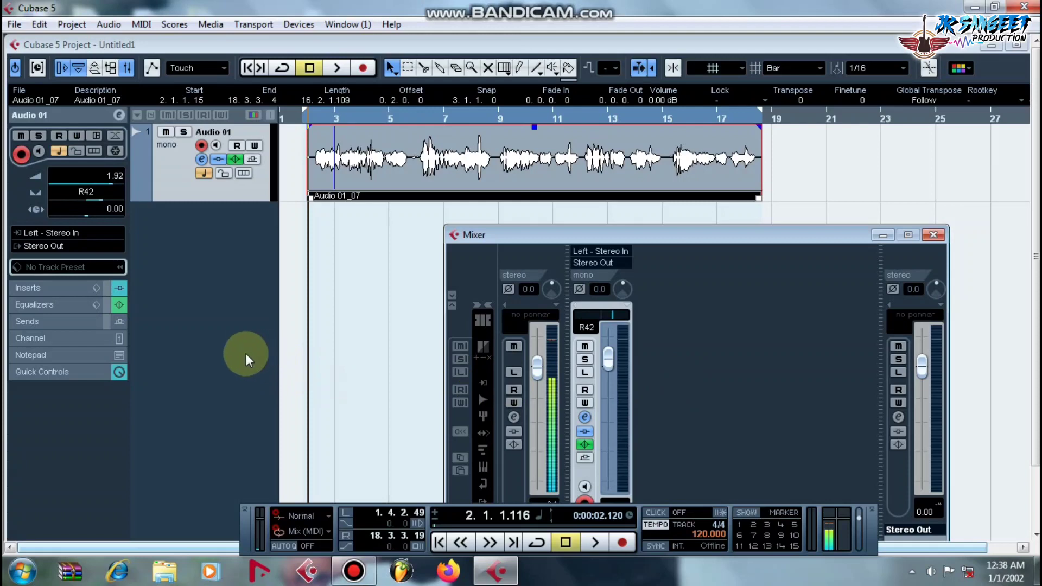
{"action": "left_click_drag", "start_coordinate": [761, 239], "coordinate": [737, 179]}
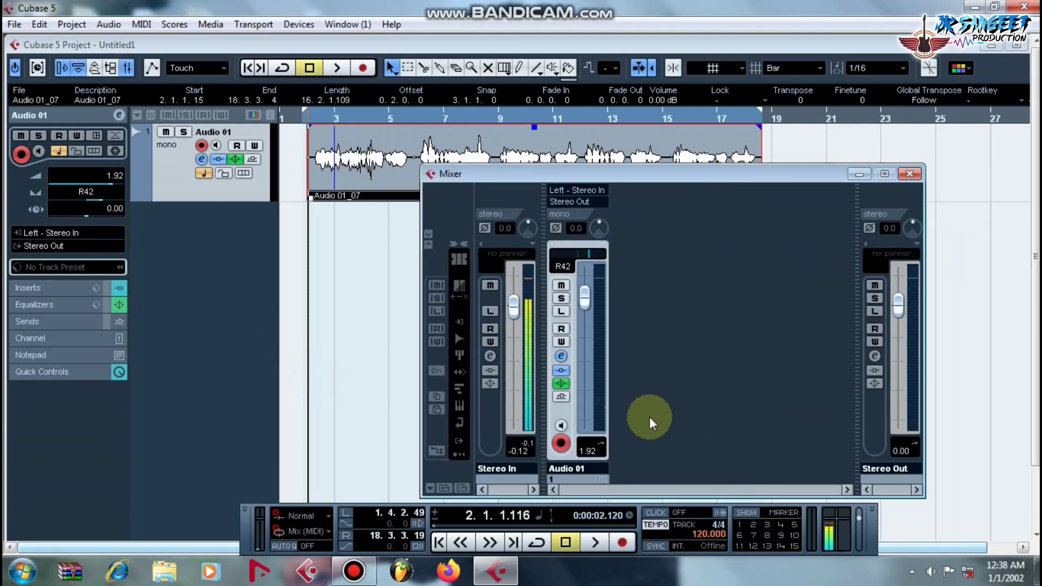
{"action": "left_click_drag", "start_coordinate": [926, 496], "coordinate": [1028, 540]}
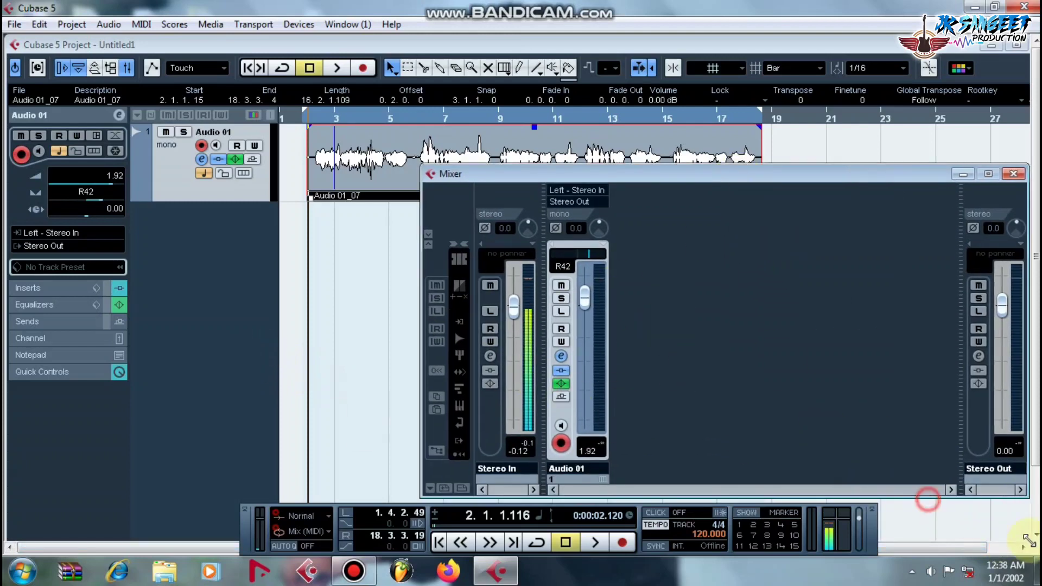
{"action": "left_click_drag", "start_coordinate": [674, 174], "coordinate": [511, 194]}
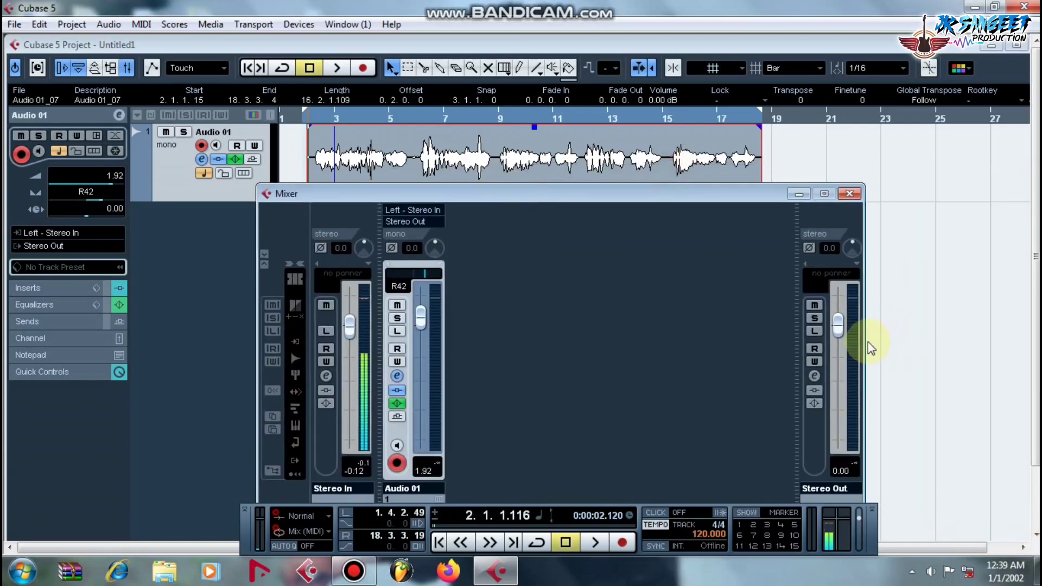
{"action": "left_click_drag", "start_coordinate": [864, 338], "coordinate": [1024, 337]}
Shift the Audio 01_07 event along the timeline to bar 3 and move it back to start near bar 2.
{"action": "left_click_drag", "start_coordinate": [685, 168], "coordinate": [718, 163]}
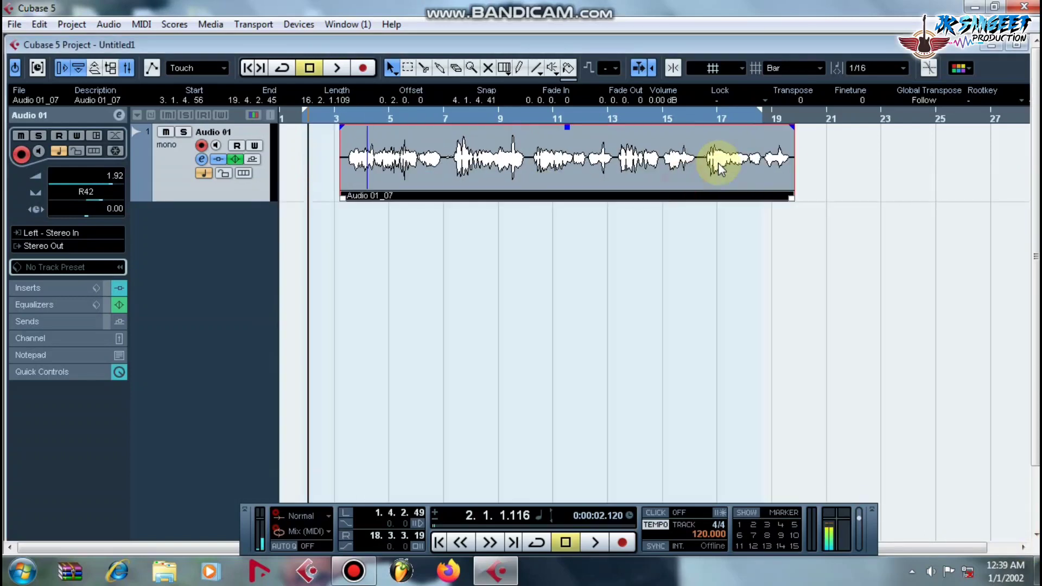
{"action": "left_click_drag", "start_coordinate": [612, 170], "coordinate": [584, 170]}
{"action": "left_click", "coordinate": [429, 172]}
{"action": "left_click_drag", "start_coordinate": [429, 171], "coordinate": [420, 166]}
Bring the mixer up, return to the project with no event selected, and slightly reduce the Audio 01 track's height.
{"action": "key", "text": "F3"}
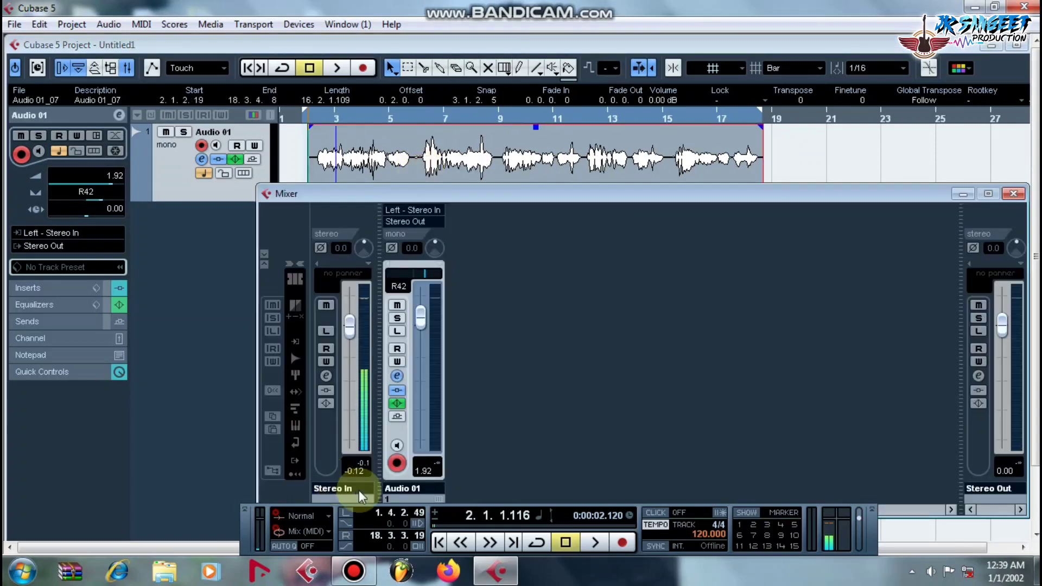
{"action": "left_click_drag", "start_coordinate": [480, 191], "coordinate": [440, 187]}
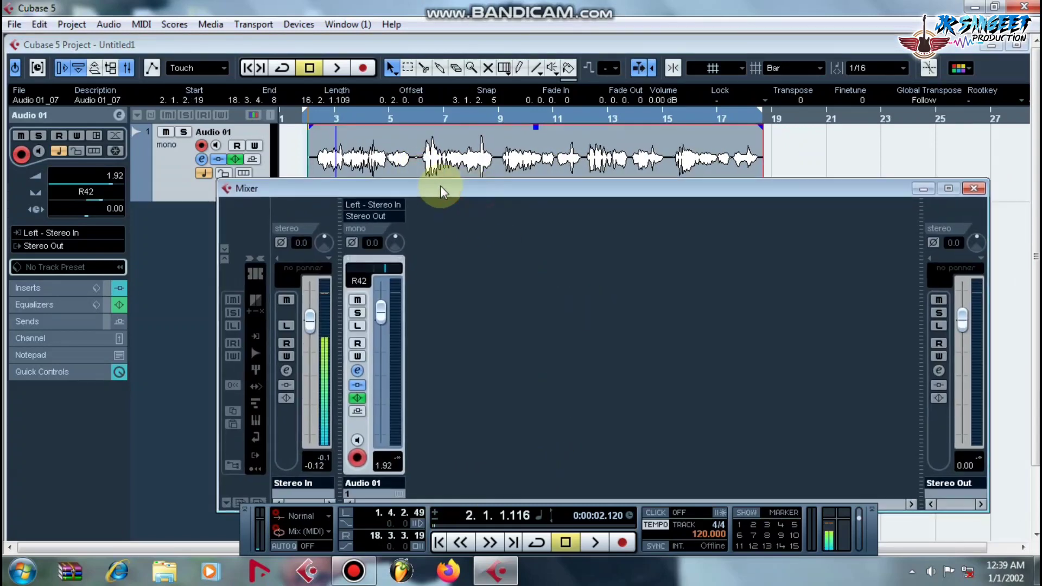
{"action": "left_click", "coordinate": [842, 145]}
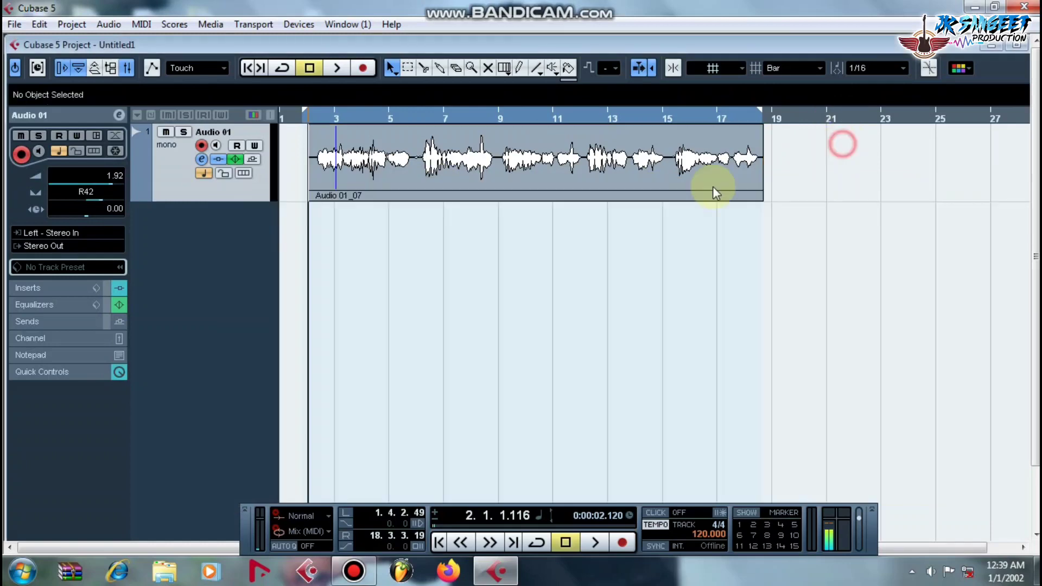
{"action": "left_click", "coordinate": [223, 247]}
{"action": "left_click_drag", "start_coordinate": [215, 201], "coordinate": [214, 184]}
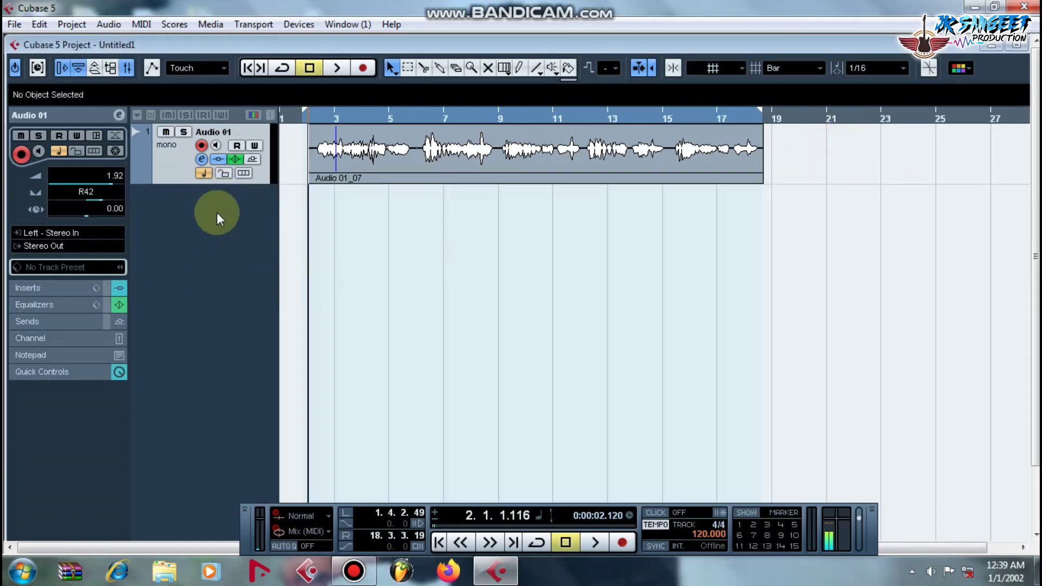
Show the mixer, widen its window further and move it over the project before returning to the track list.
{"action": "key", "text": "F3"}
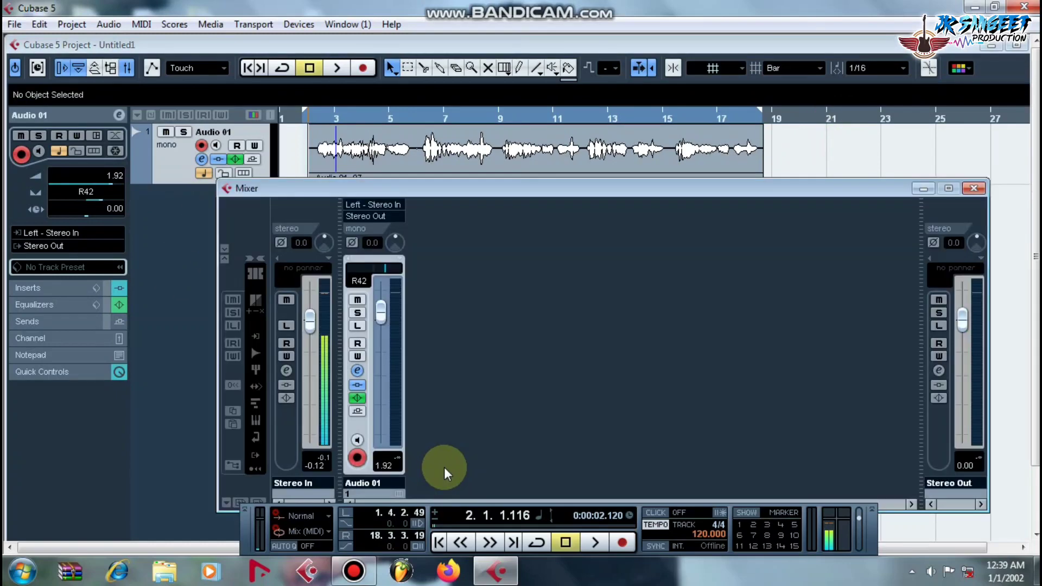
{"action": "left_click_drag", "start_coordinate": [838, 190], "coordinate": [637, 88]}
{"action": "left_click_drag", "start_coordinate": [790, 361], "coordinate": [865, 370]}
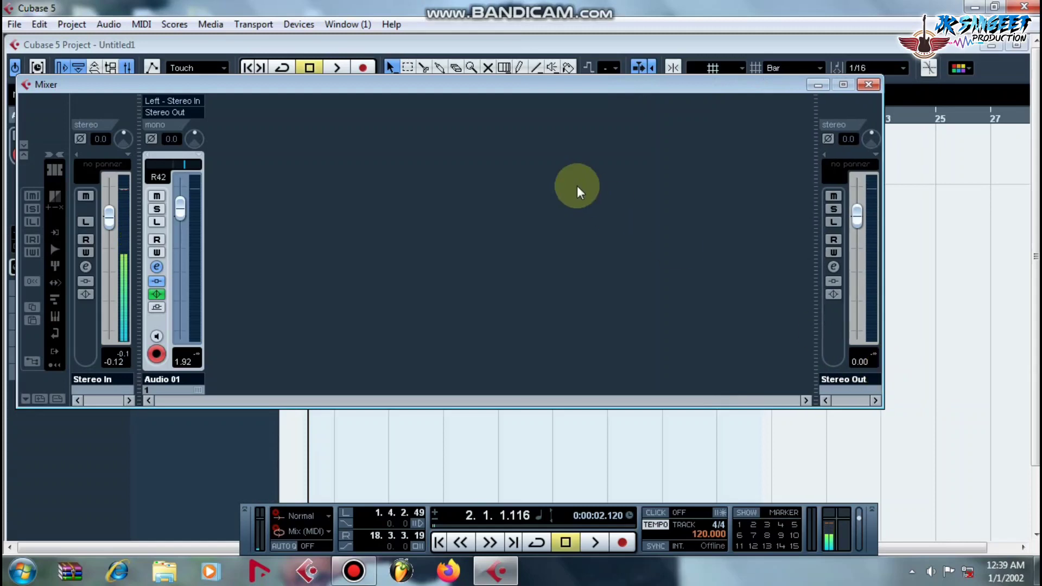
{"action": "left_click_drag", "start_coordinate": [542, 86], "coordinate": [742, 164]}
{"action": "left_click", "coordinate": [166, 204]}
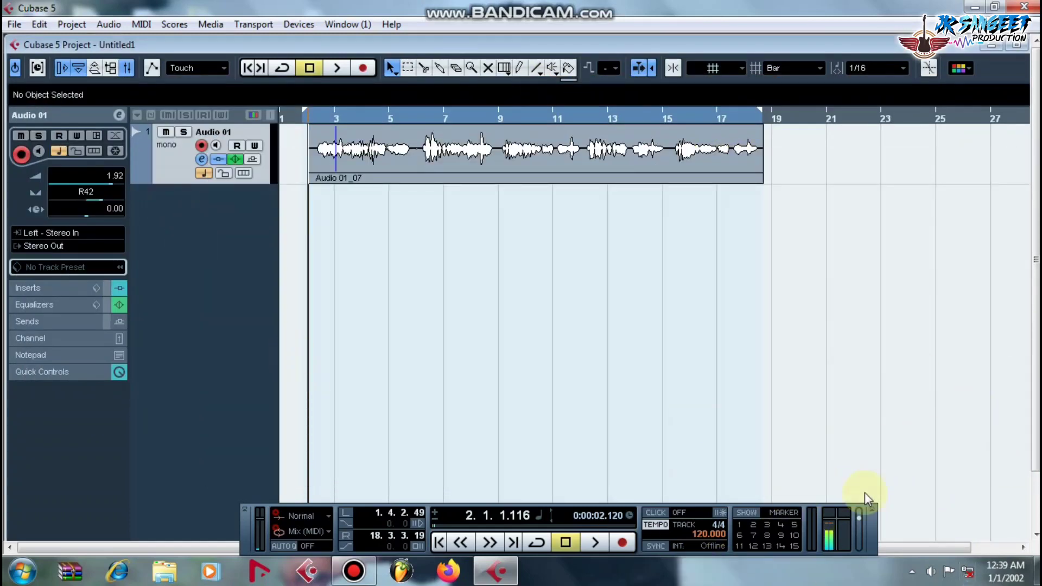
Bring the mixer back to the front, narrow its window slightly and place it over the middle of the project.
{"action": "left_click", "coordinate": [491, 569]}
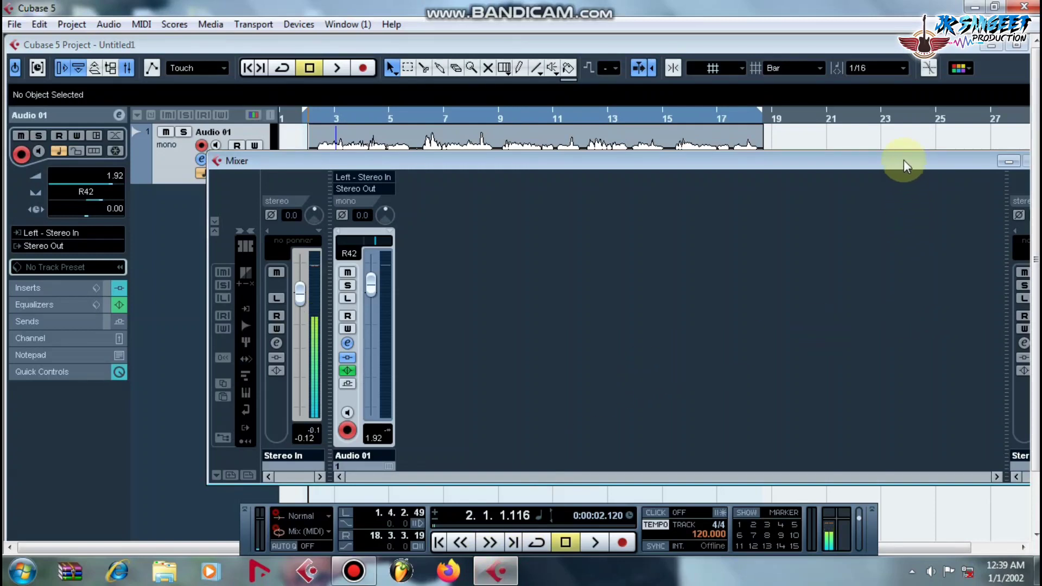
{"action": "left_click_drag", "start_coordinate": [904, 164], "coordinate": [795, 141]}
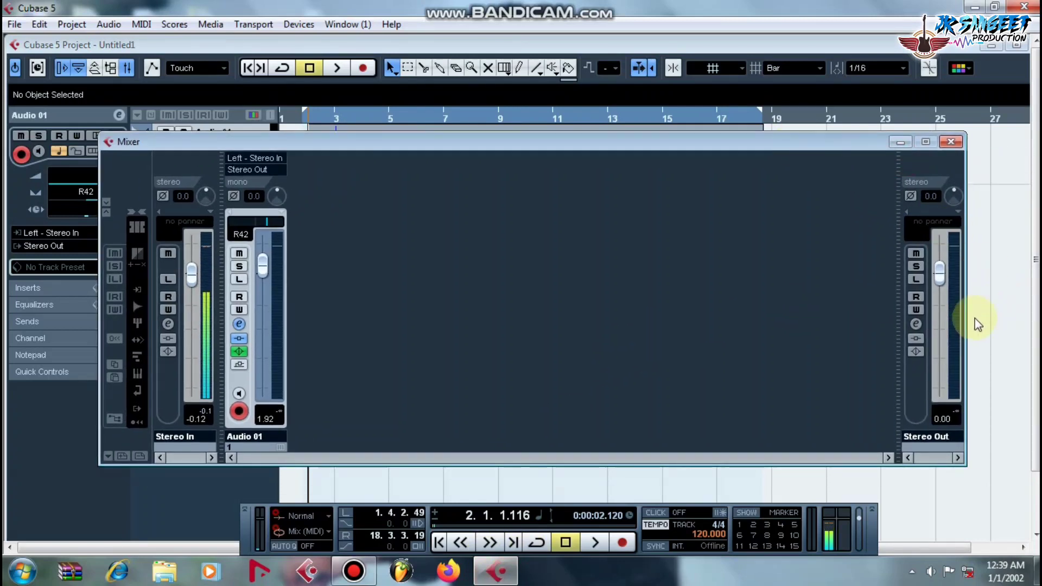
{"action": "left_click_drag", "start_coordinate": [967, 318], "coordinate": [930, 314]}
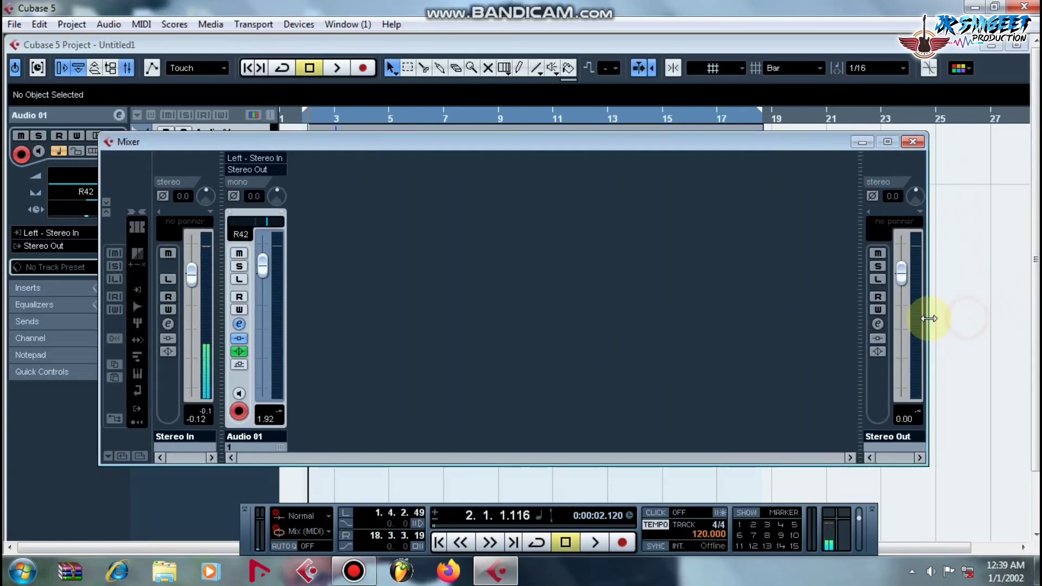
{"action": "left_click_drag", "start_coordinate": [653, 152], "coordinate": [715, 198]}
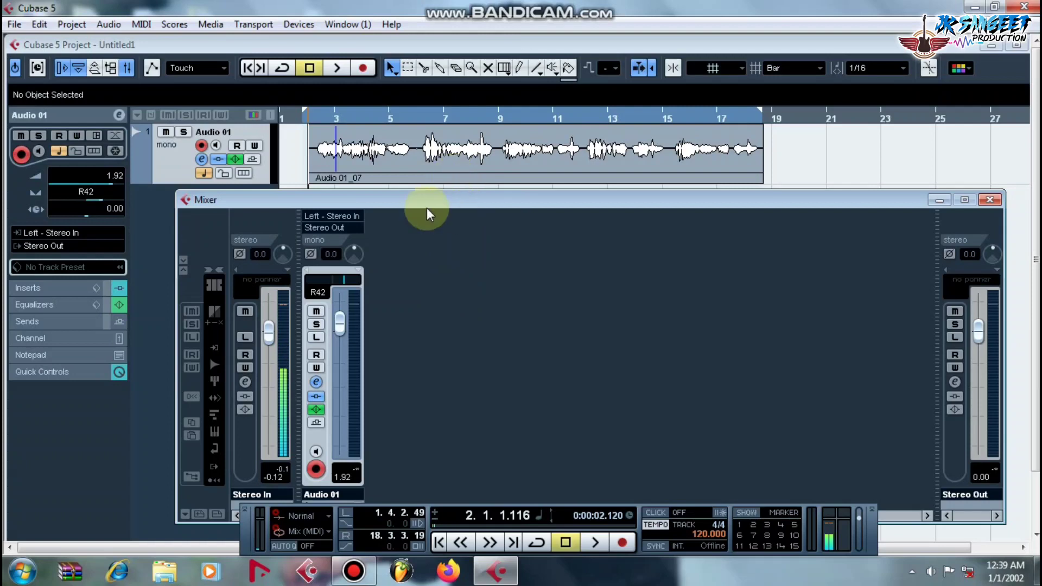
{"action": "left_click_drag", "start_coordinate": [423, 201], "coordinate": [389, 146]}
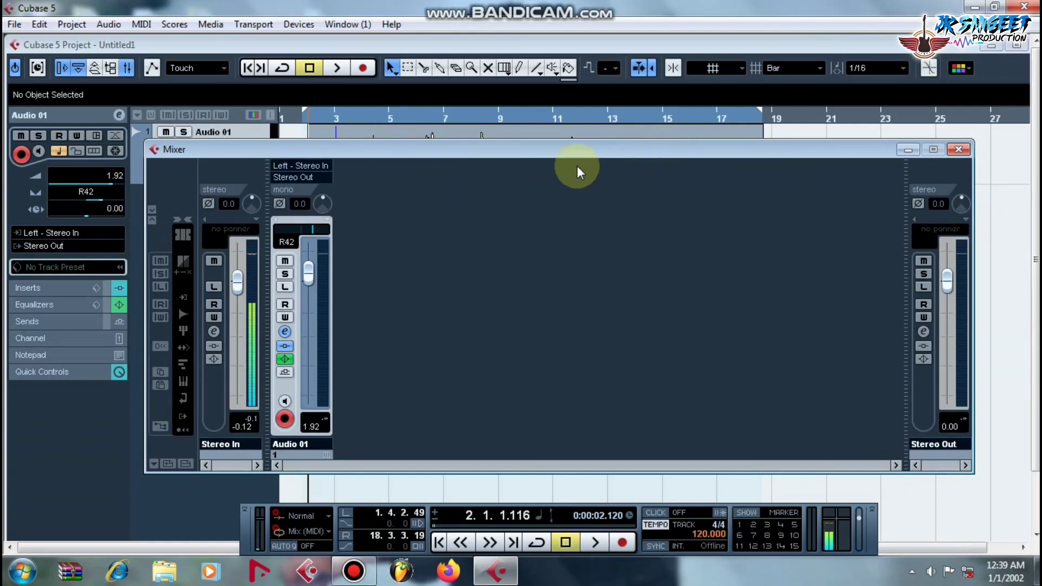
Return to the project window, show the mixer once more and hide it.
{"action": "left_click", "coordinate": [787, 133]}
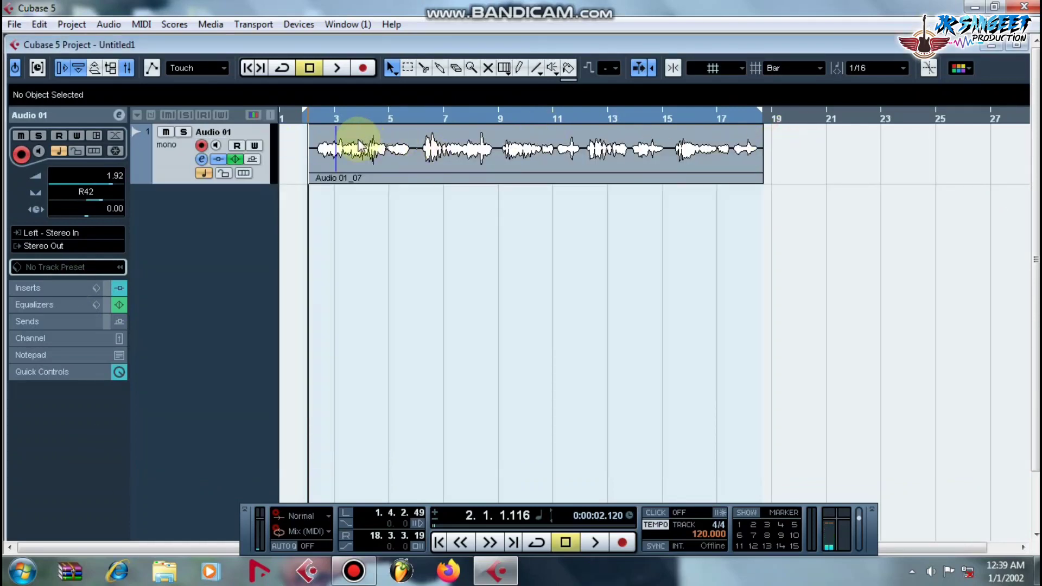
{"action": "key", "text": "F3"}
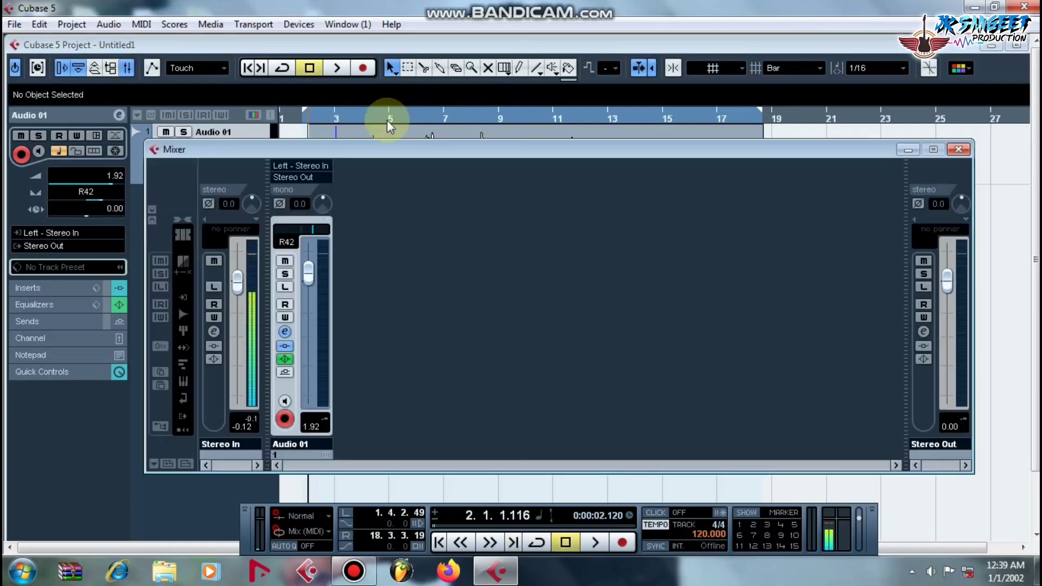
{"action": "key", "text": "F3"}
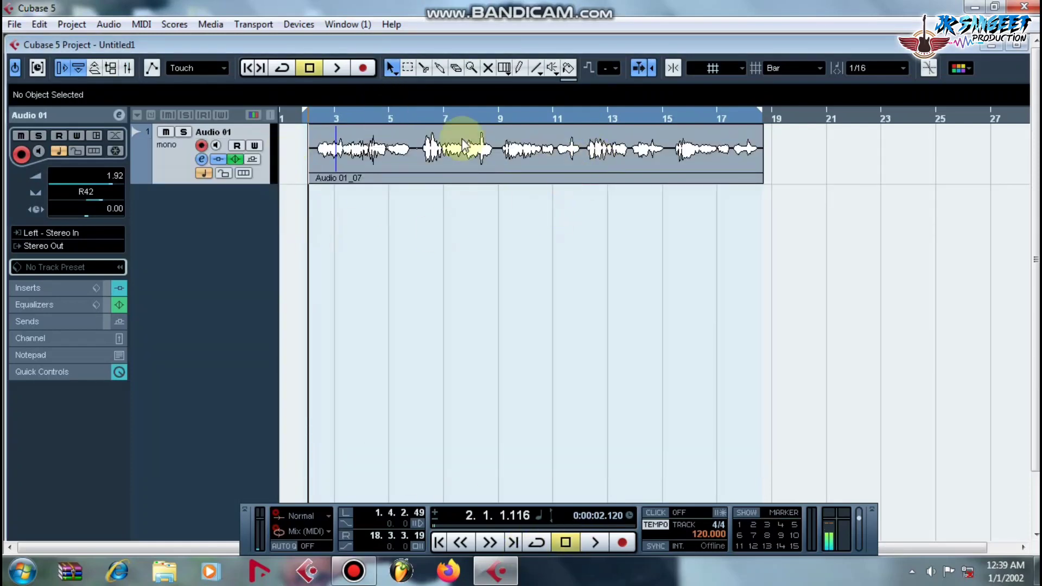
Add a mono audio track below Audio 01 and remove it again.
{"action": "right_click", "coordinate": [198, 209]}
{"action": "left_click", "coordinate": [205, 214]}
{"action": "left_click", "coordinate": [548, 351]}
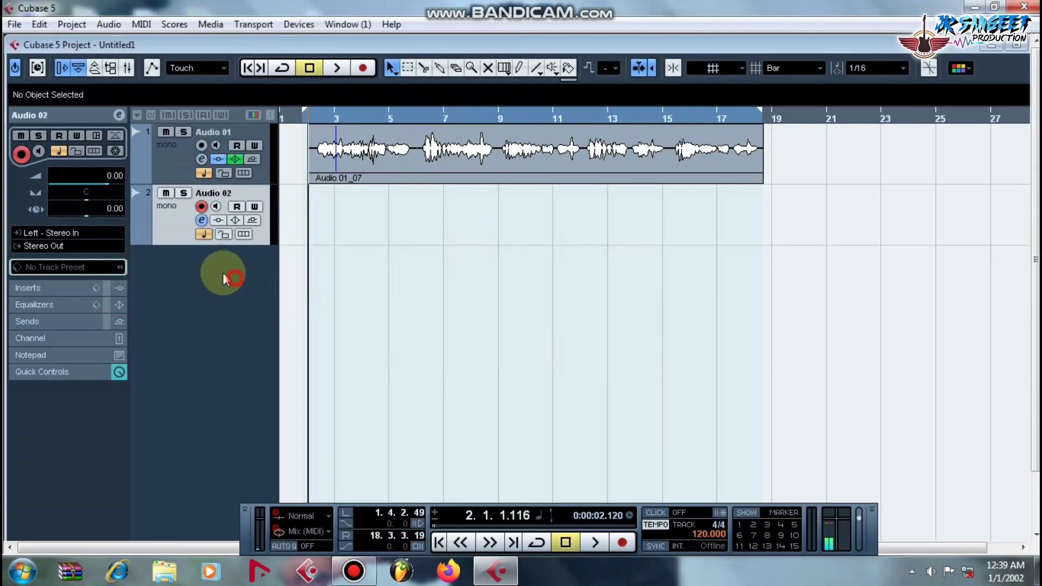
{"action": "right_click", "coordinate": [168, 211]}
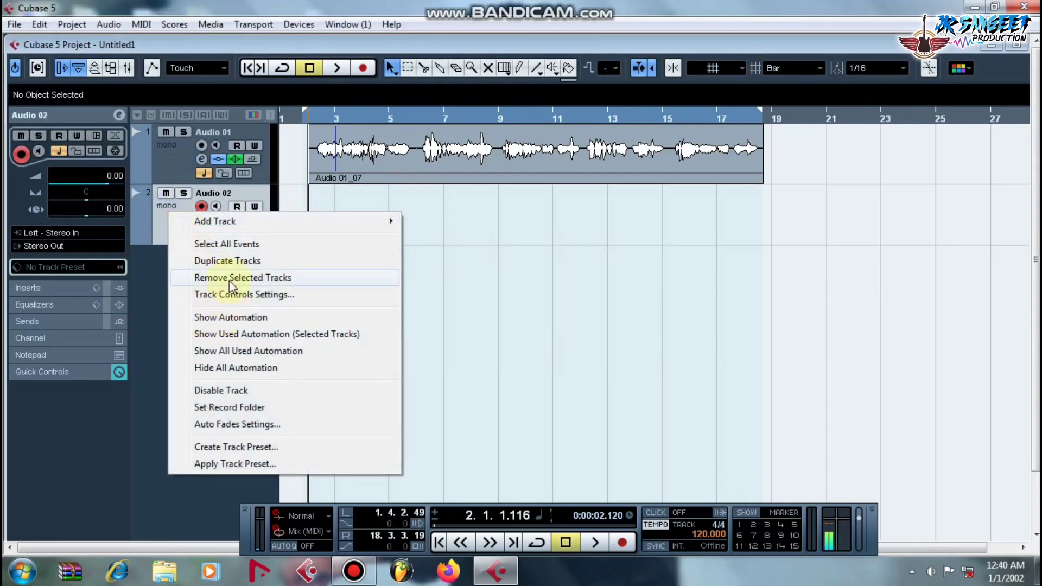
{"action": "left_click", "coordinate": [234, 281]}
Duplicate Audio 01 once and its copy on track 2 four times to build up six identical tracks.
{"action": "right_click", "coordinate": [173, 160]}
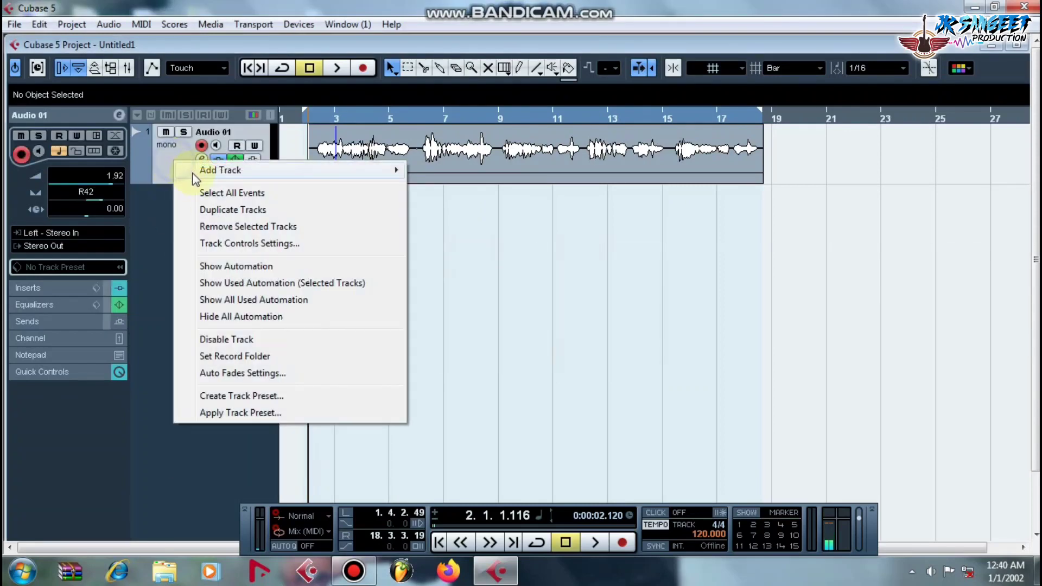
{"action": "left_click", "coordinate": [232, 210]}
{"action": "right_click", "coordinate": [175, 207]}
{"action": "left_click", "coordinate": [197, 255]}
{"action": "right_click", "coordinate": [170, 241]}
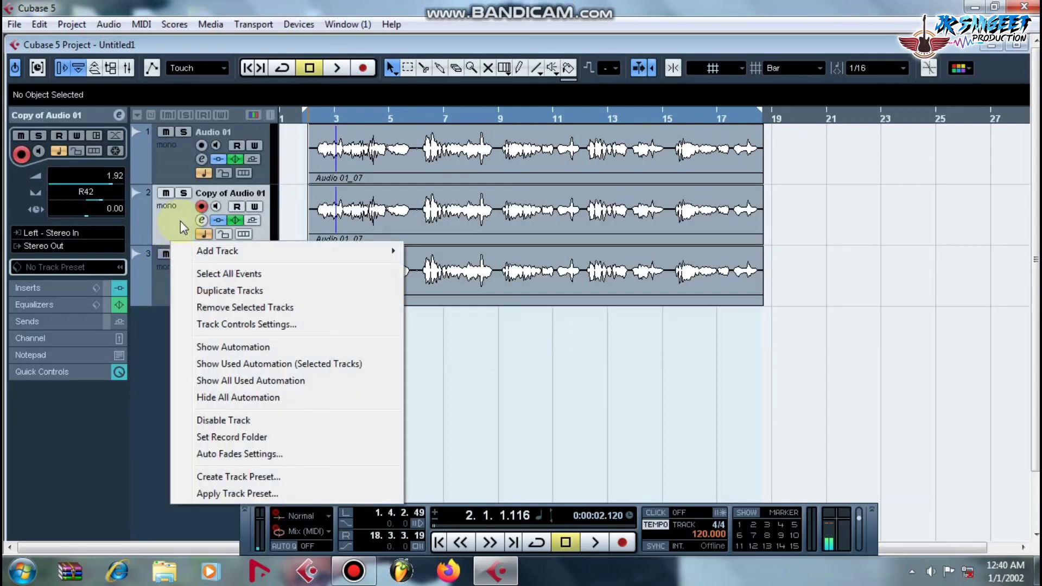
{"action": "right_click", "coordinate": [181, 221]}
{"action": "left_click", "coordinate": [204, 273]}
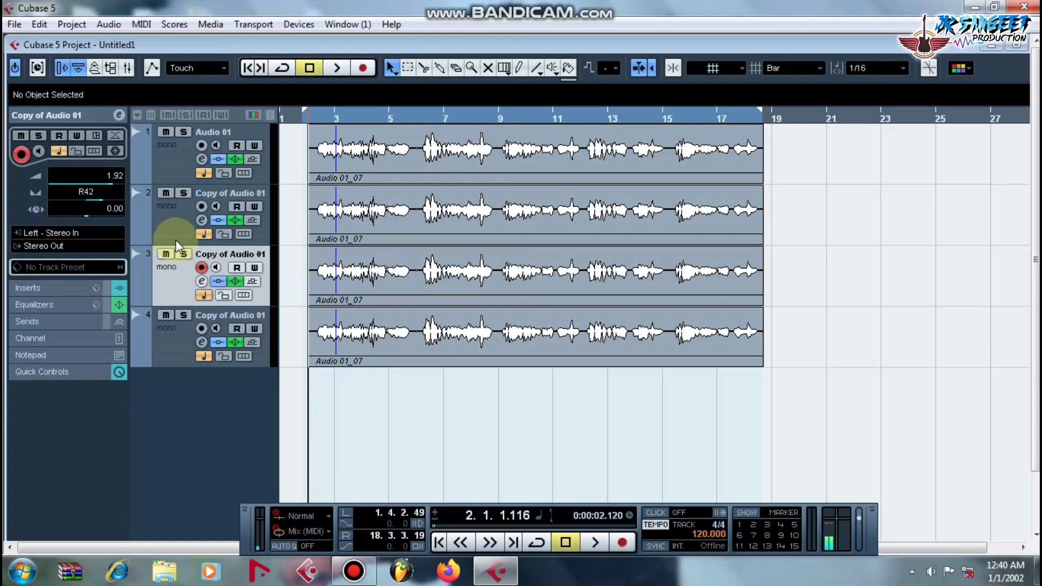
{"action": "right_click", "coordinate": [177, 239]}
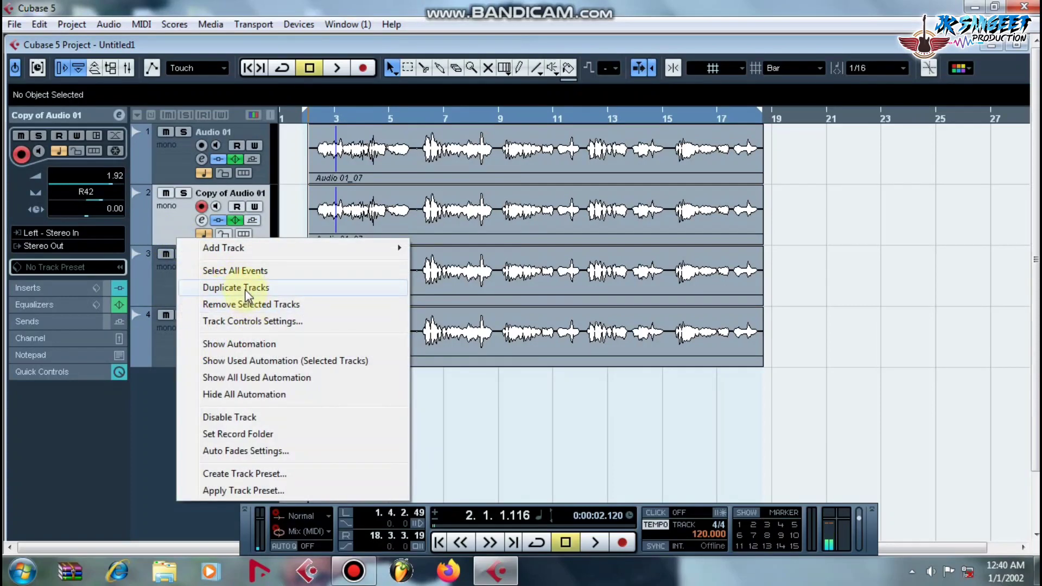
{"action": "left_click", "coordinate": [239, 288]}
{"action": "right_click", "coordinate": [173, 227]}
{"action": "left_click", "coordinate": [212, 283]}
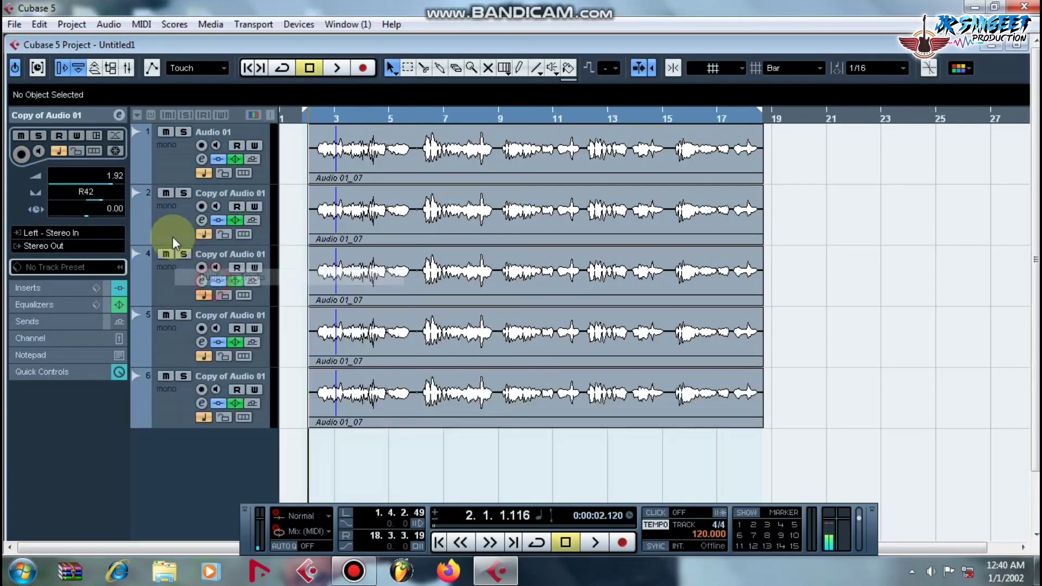
Duplicate the copies of Audio 01 four more times to bring the project to ten tracks.
{"action": "right_click", "coordinate": [172, 229]}
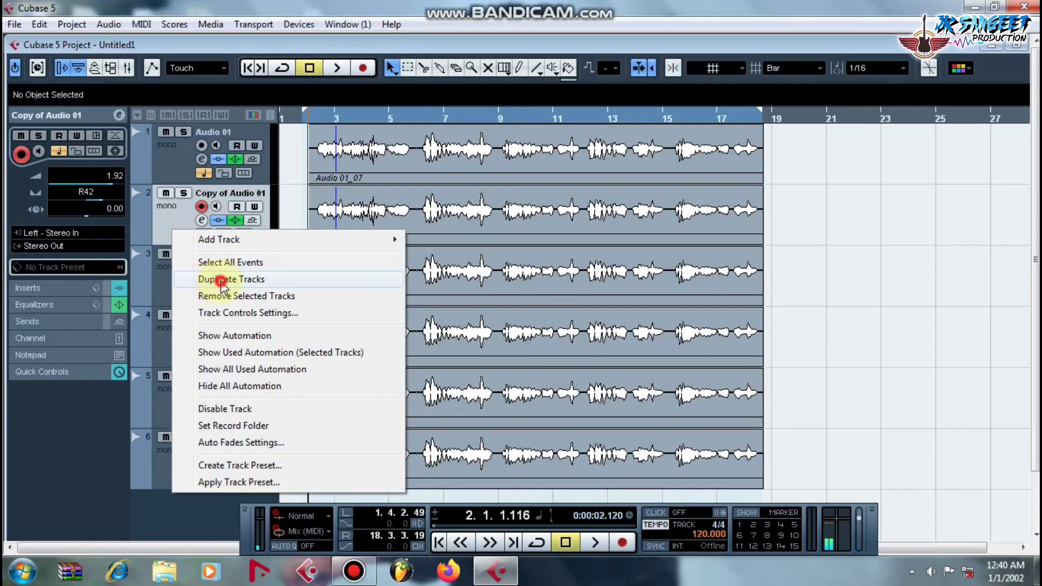
{"action": "left_click", "coordinate": [220, 281]}
{"action": "right_click", "coordinate": [169, 221]}
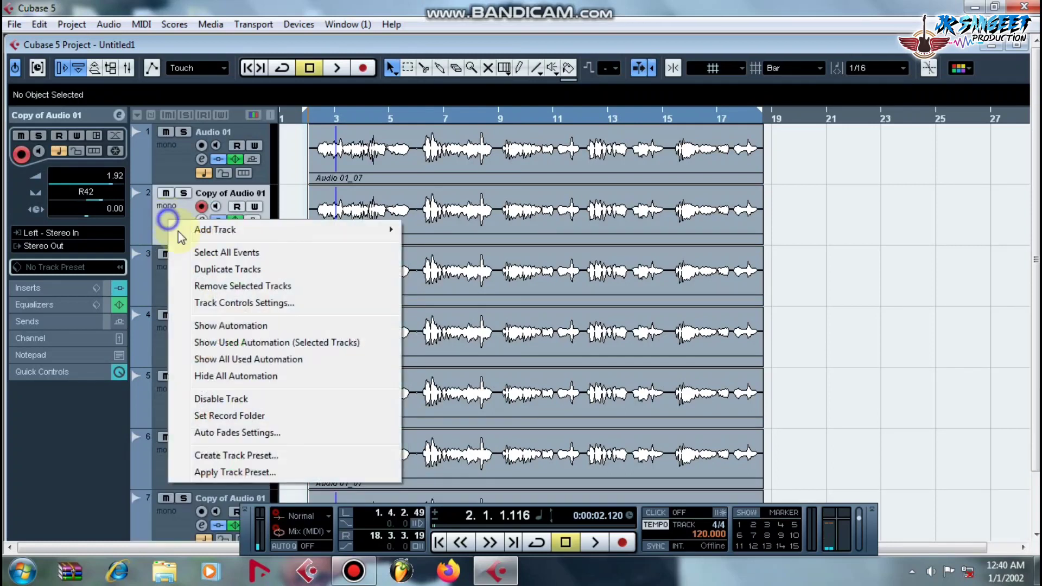
{"action": "left_click", "coordinate": [205, 270]}
{"action": "scroll", "coordinate": [442, 360], "scroll_direction": "down", "scroll_amount": 1}
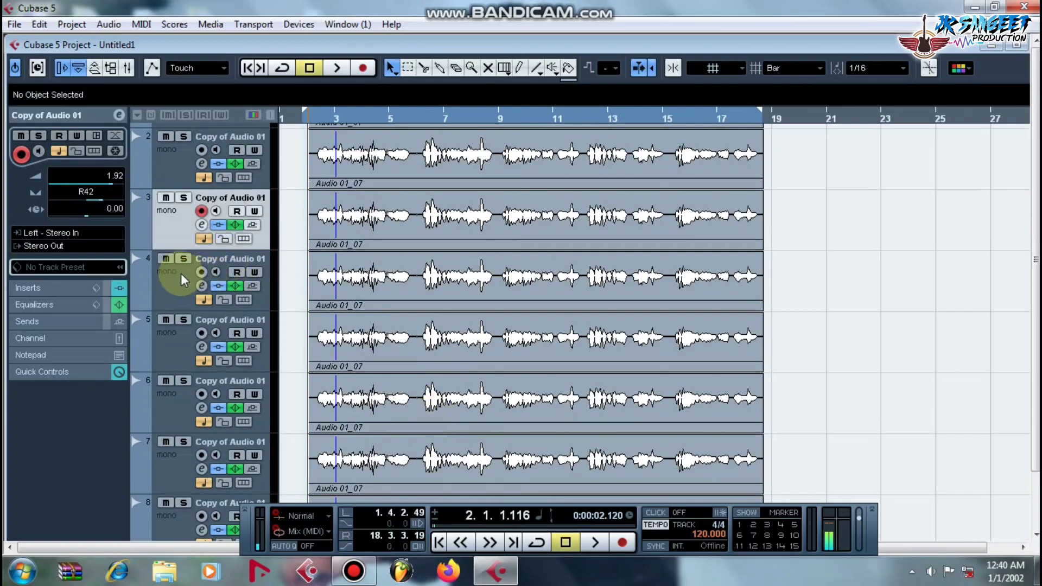
{"action": "right_click", "coordinate": [199, 281]}
{"action": "left_click", "coordinate": [231, 322]}
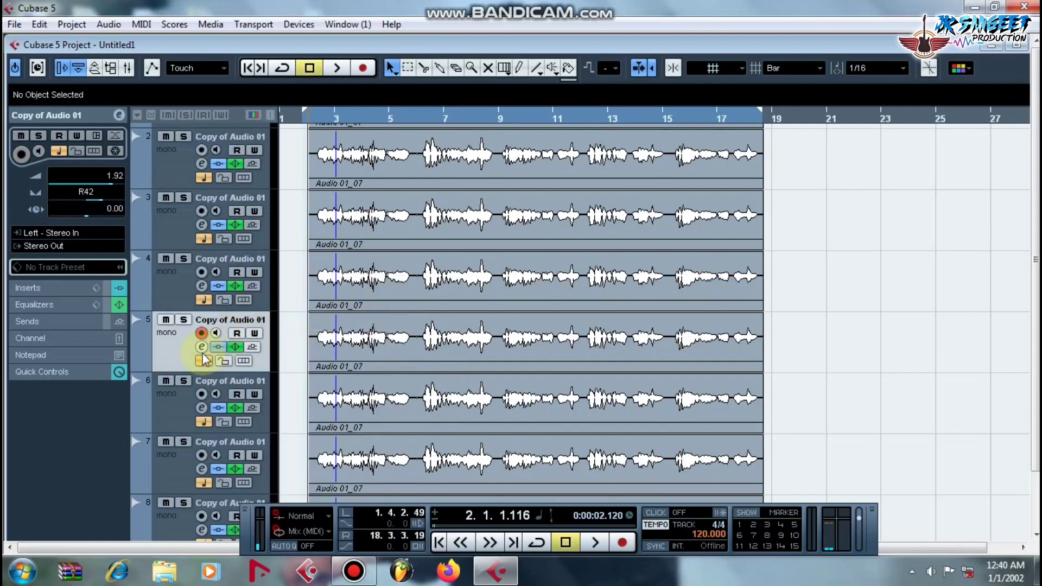
{"action": "scroll", "coordinate": [314, 372], "scroll_direction": "down", "scroll_amount": 1}
{"action": "right_click", "coordinate": [163, 350]}
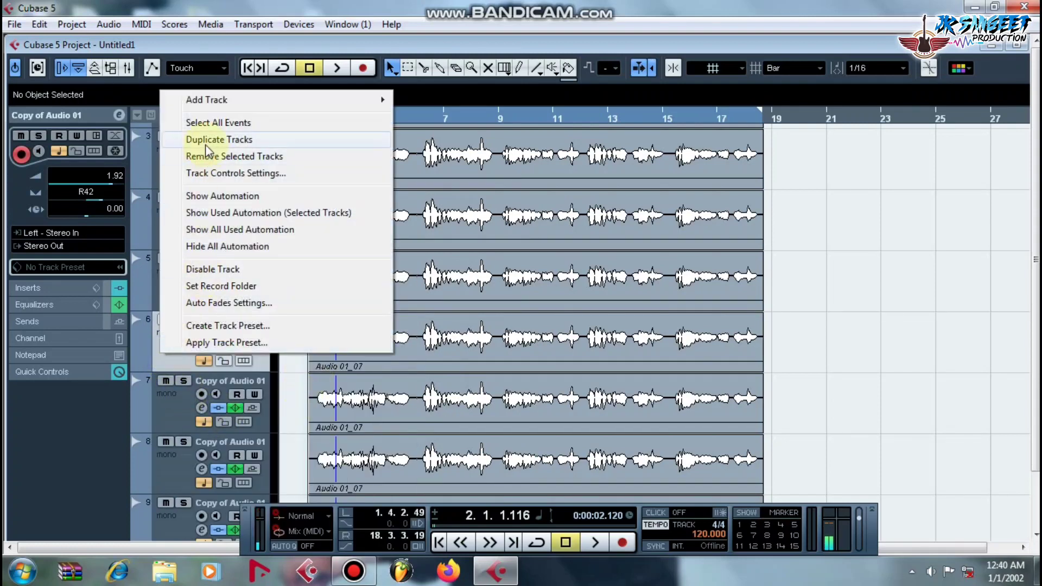
{"action": "left_click", "coordinate": [205, 140]}
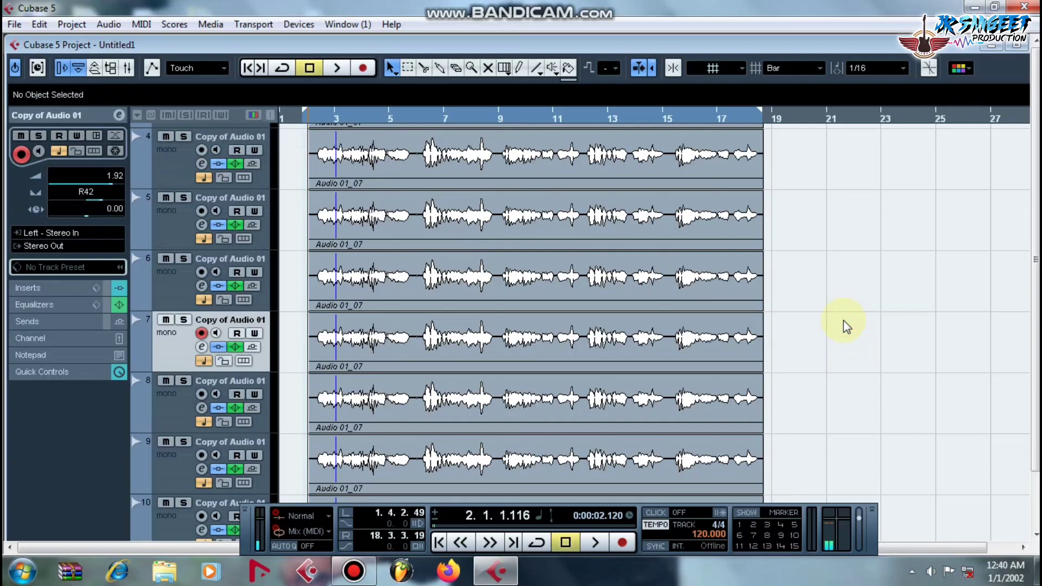
Move the Transport panel up over the project toolbar and maximize the project window.
{"action": "left_click_drag", "start_coordinate": [872, 524], "coordinate": [864, 73]}
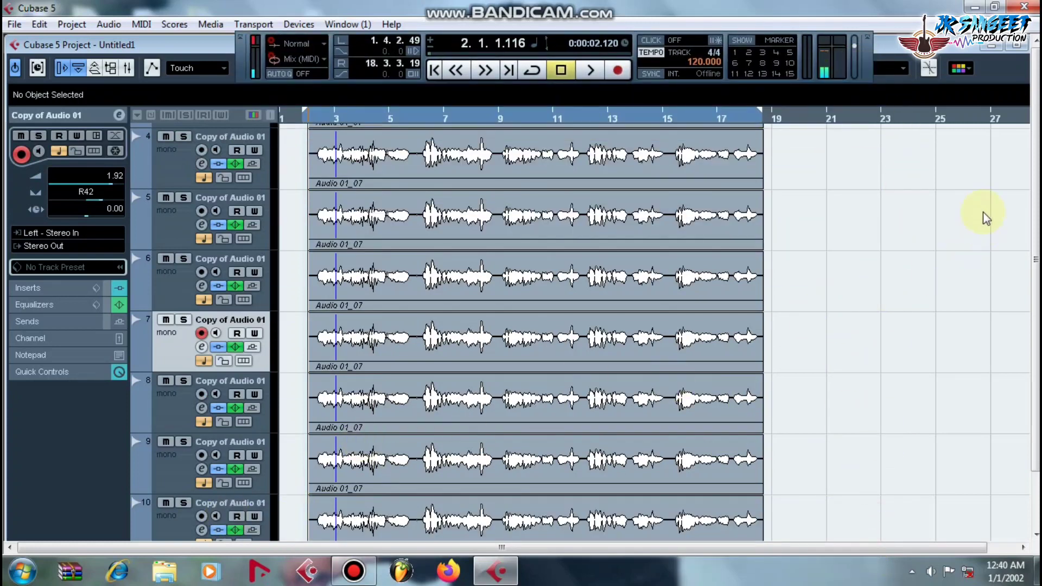
{"action": "left_click", "coordinate": [1004, 45]}
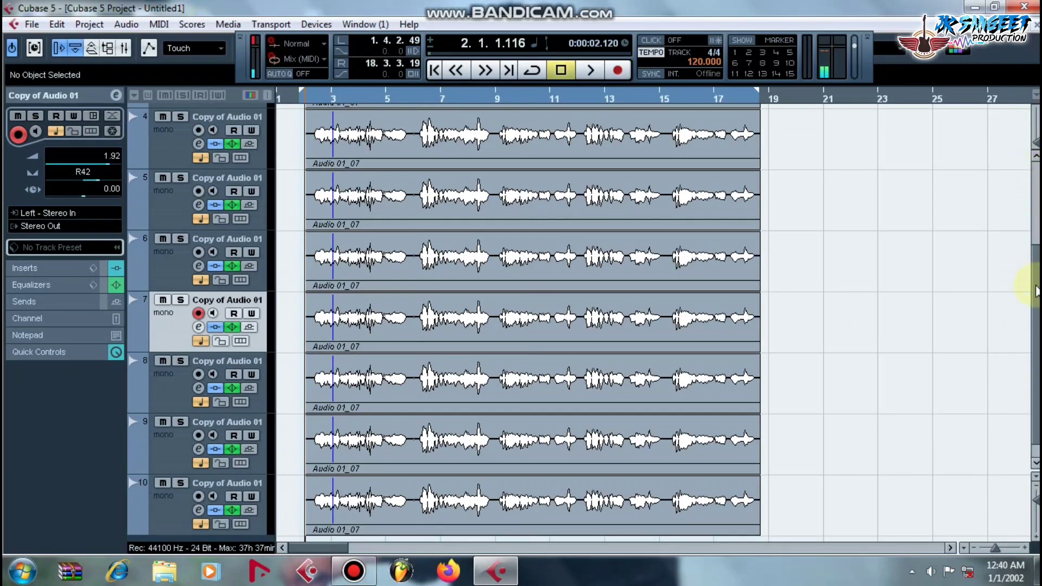
Select the last copy on track 10 and locate the project cursor at 2.1.1.62, the start of the audio events.
{"action": "left_click_drag", "start_coordinate": [1034, 290], "coordinate": [1035, 407]}
{"action": "left_click", "coordinate": [174, 477]}
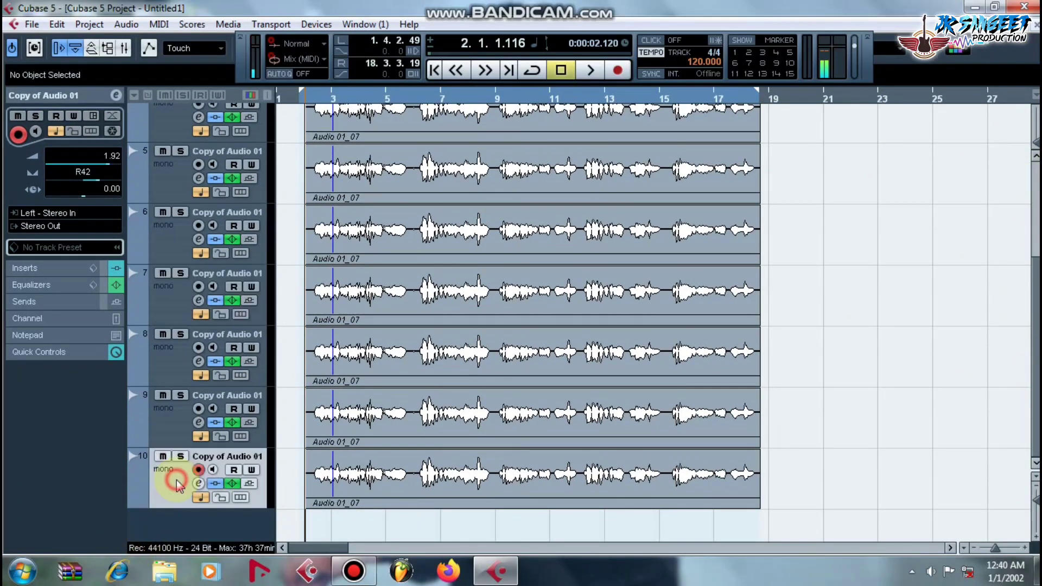
{"action": "scroll", "coordinate": [489, 390], "scroll_direction": "up", "scroll_amount": 3}
{"action": "left_click", "coordinate": [304, 96]}
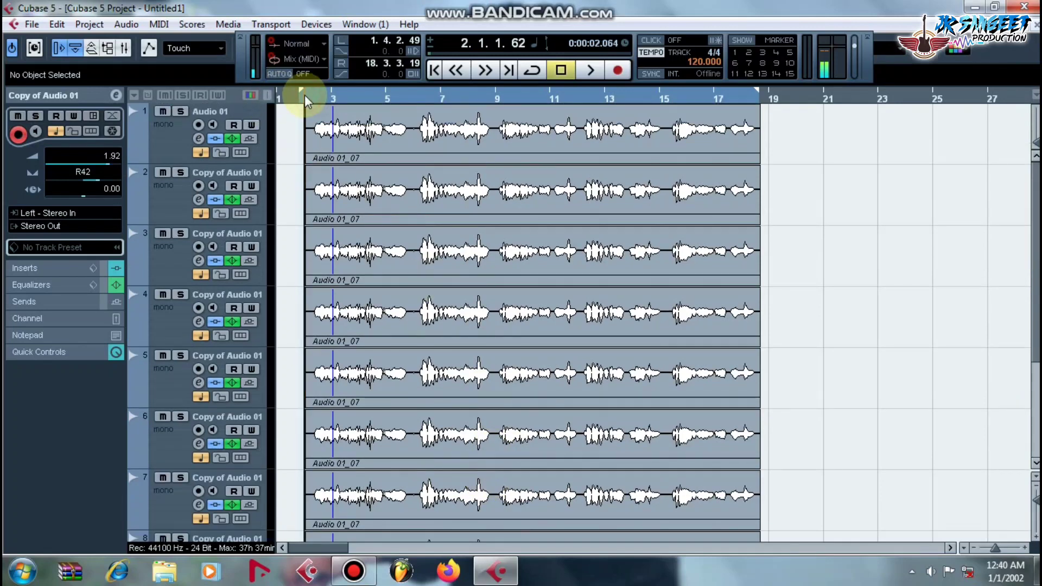
Show the mixer with all ten channels and place its window over the upper part of the project.
{"action": "key", "text": "F3"}
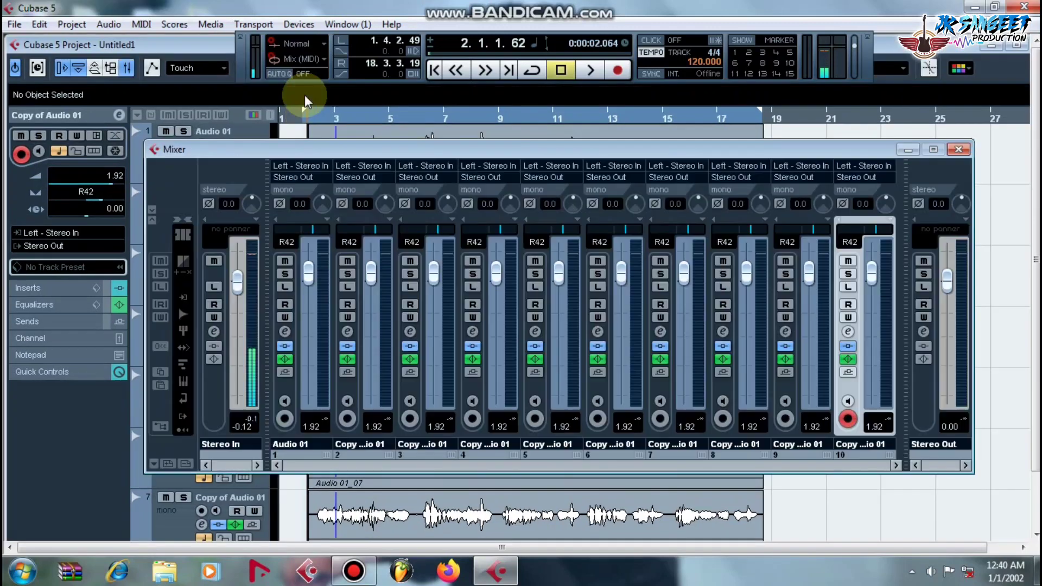
{"action": "left_click_drag", "start_coordinate": [768, 148], "coordinate": [767, 130]}
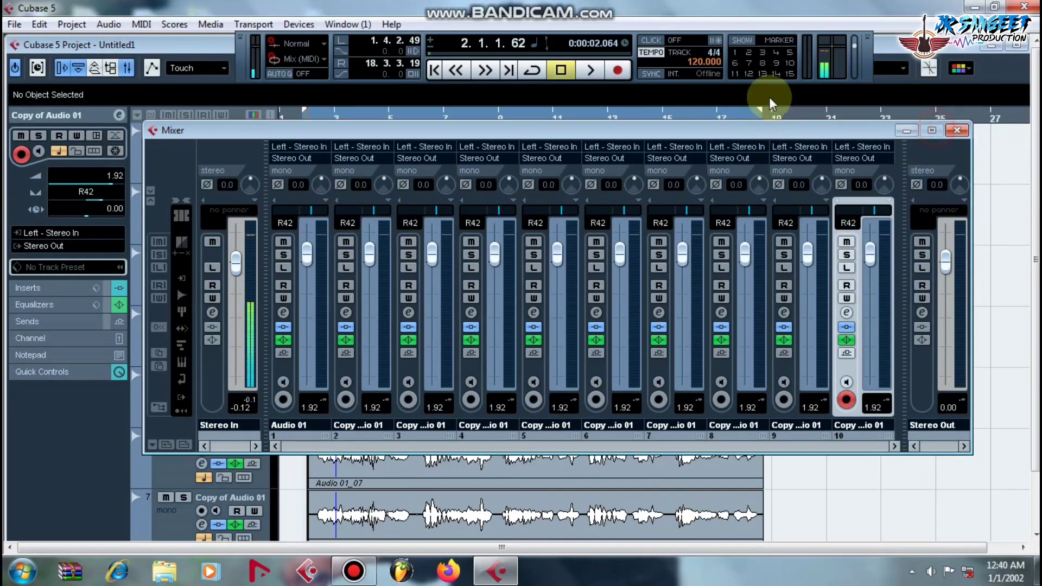
{"action": "left_click_drag", "start_coordinate": [763, 136], "coordinate": [790, 122]}
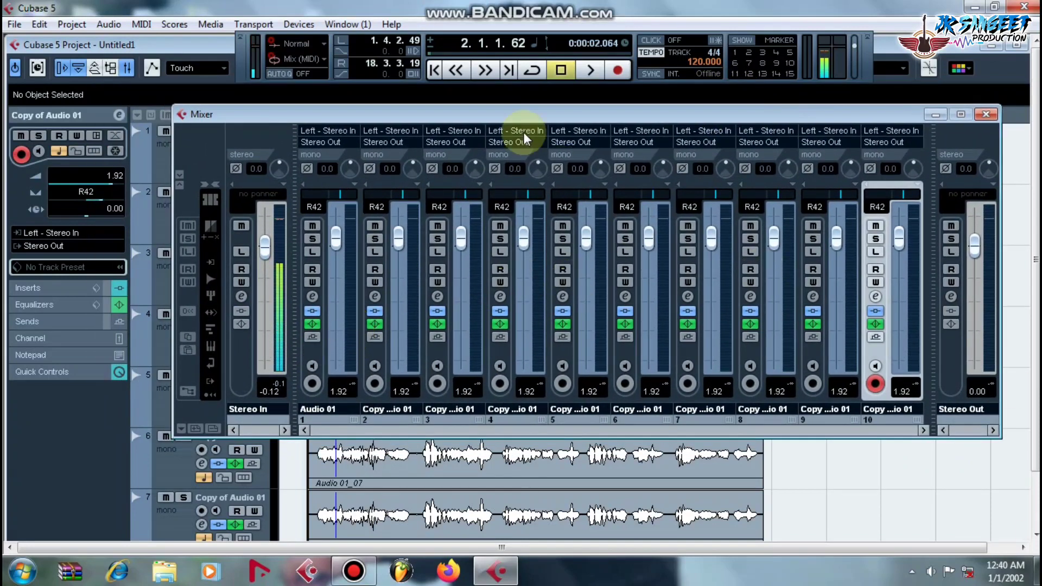
{"action": "left_click_drag", "start_coordinate": [495, 115], "coordinate": [805, 142]}
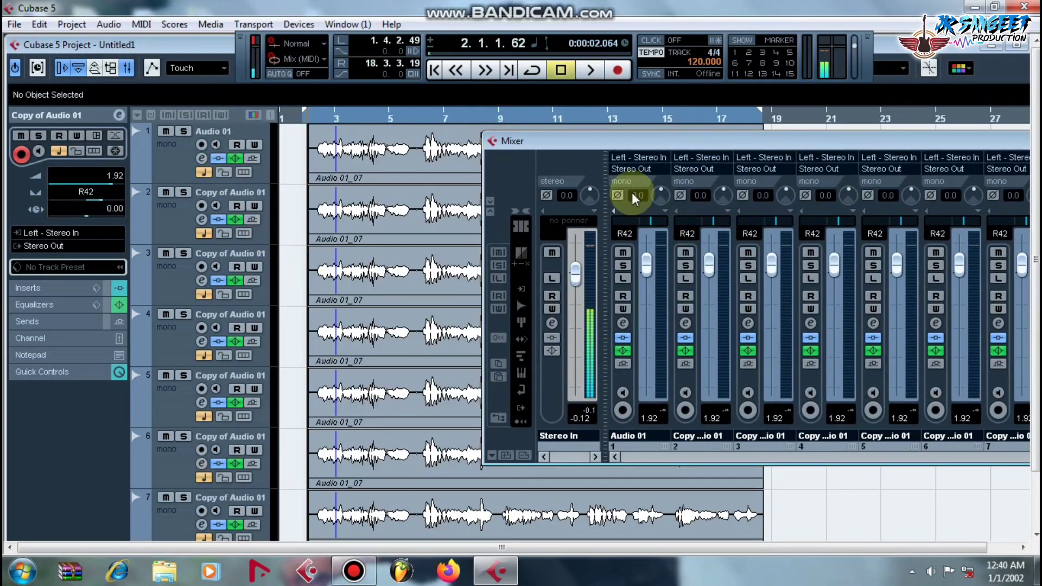
{"action": "left_click_drag", "start_coordinate": [643, 144], "coordinate": [332, 113]}
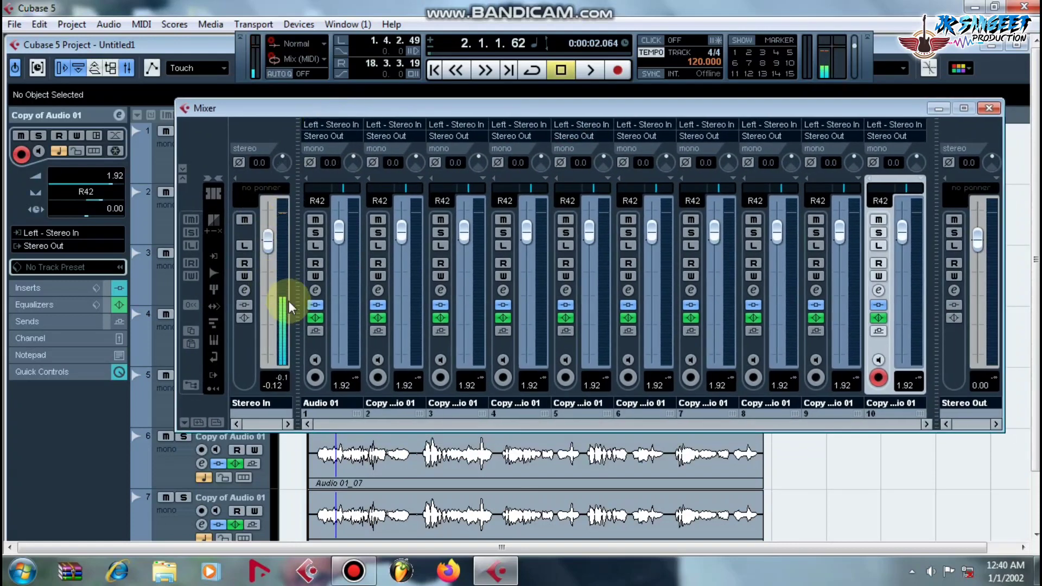
Select the Audio 01 mixer channel, switch off its record enable, and set the channel 2 fader to 0.40.
{"action": "left_click", "coordinate": [321, 402]}
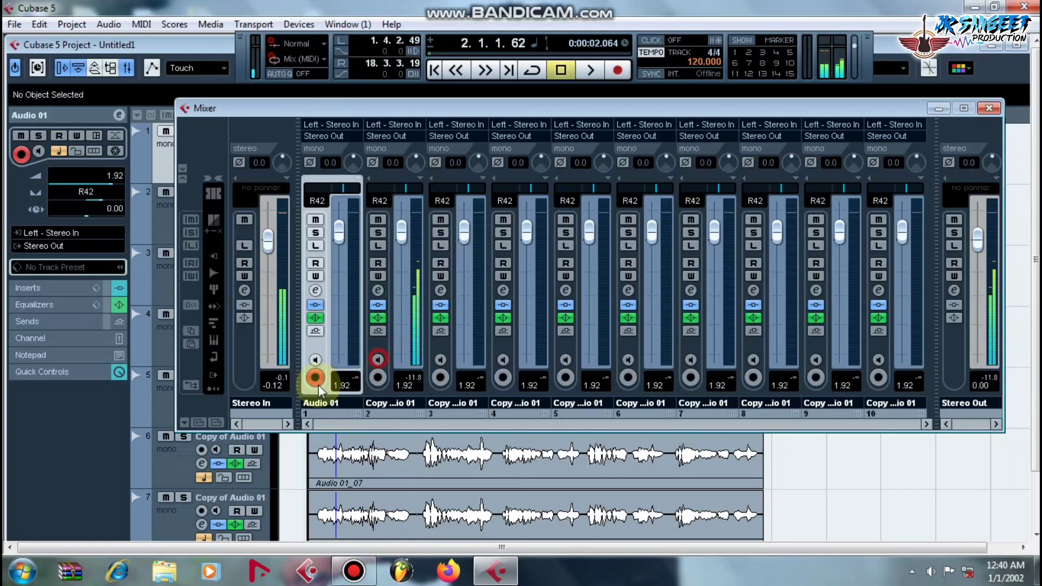
{"action": "left_click", "coordinate": [314, 377]}
{"action": "left_click_drag", "start_coordinate": [401, 347], "coordinate": [426, 242]}
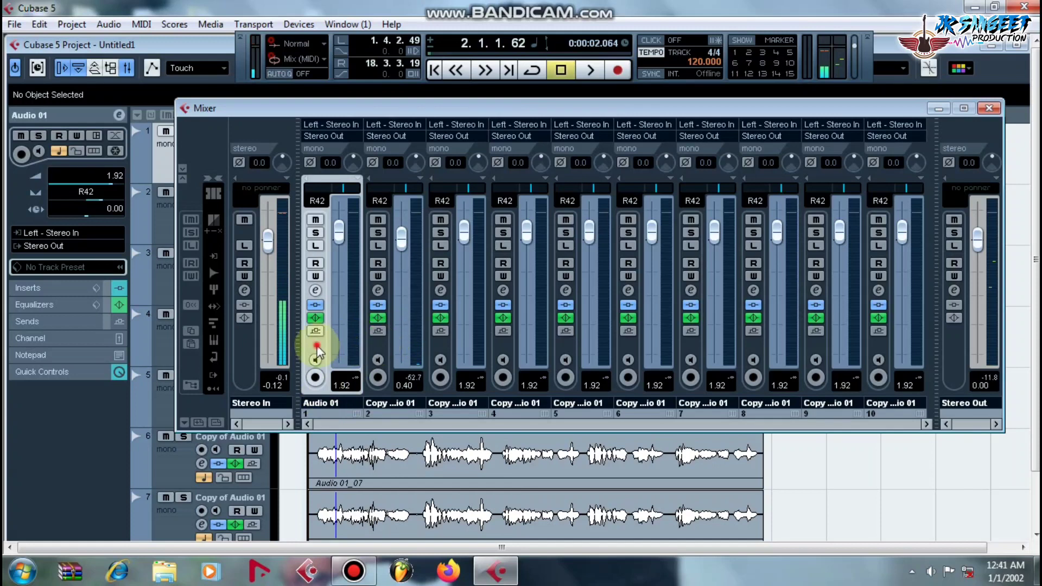
Go through the mixer channels of the copied tracks, selecting each one in turn up to channel 10.
{"action": "left_click", "coordinate": [373, 347]}
{"action": "left_click", "coordinate": [437, 347], "text": "ctrl"}
{"action": "left_click", "coordinate": [437, 347]}
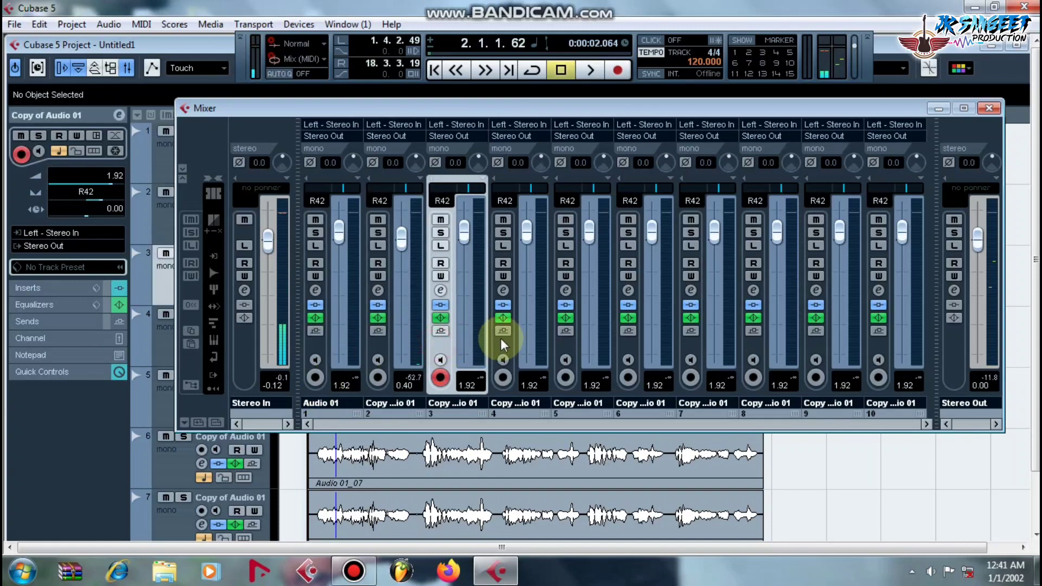
{"action": "left_click", "coordinate": [502, 334]}
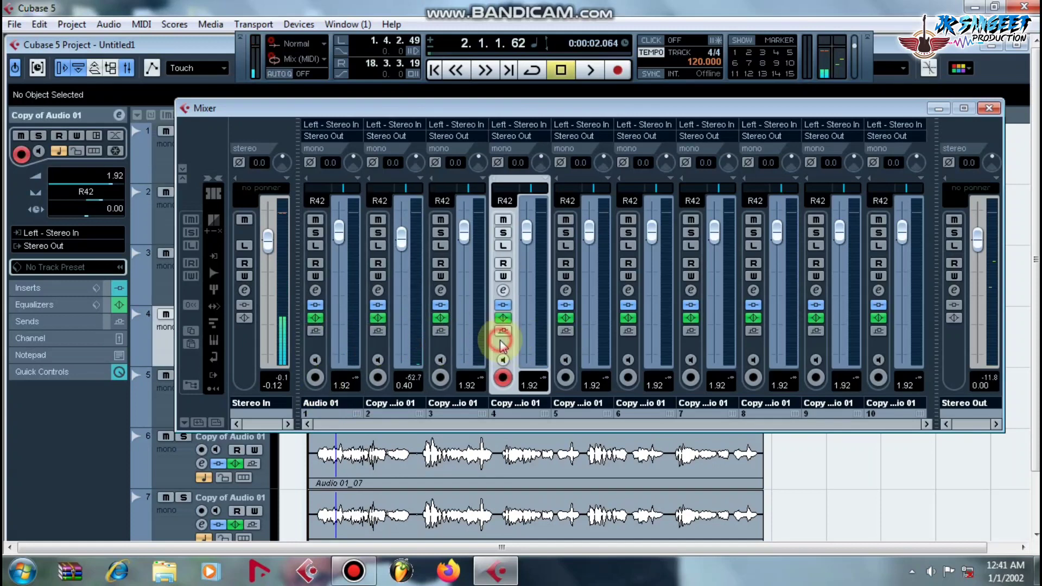
{"action": "left_click", "coordinate": [565, 342]}
{"action": "left_click", "coordinate": [628, 347]}
{"action": "left_click", "coordinate": [687, 350]}
{"action": "left_click", "coordinate": [754, 349]}
{"action": "left_click", "coordinate": [814, 350]}
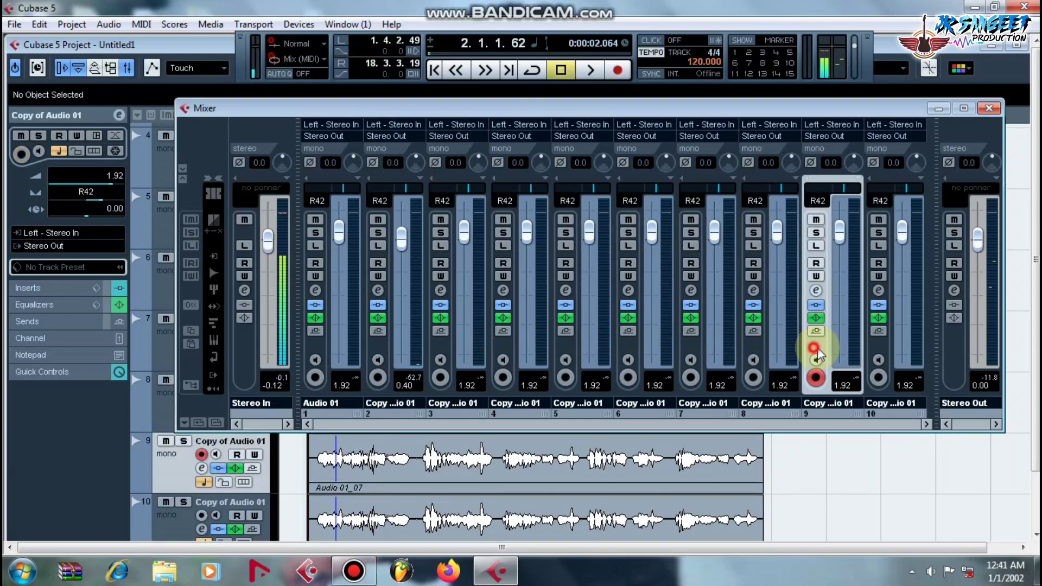
{"action": "left_click", "coordinate": [875, 347]}
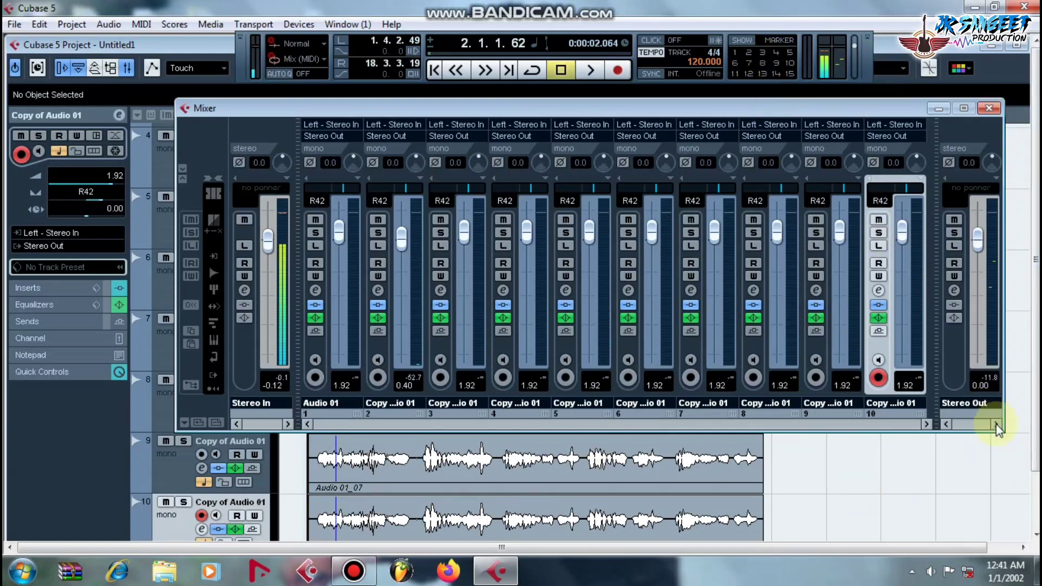
Move the mixer against the edge of the workspace and widen its window to span the full project width.
{"action": "left_click_drag", "start_coordinate": [1003, 431], "coordinate": [1028, 433]}
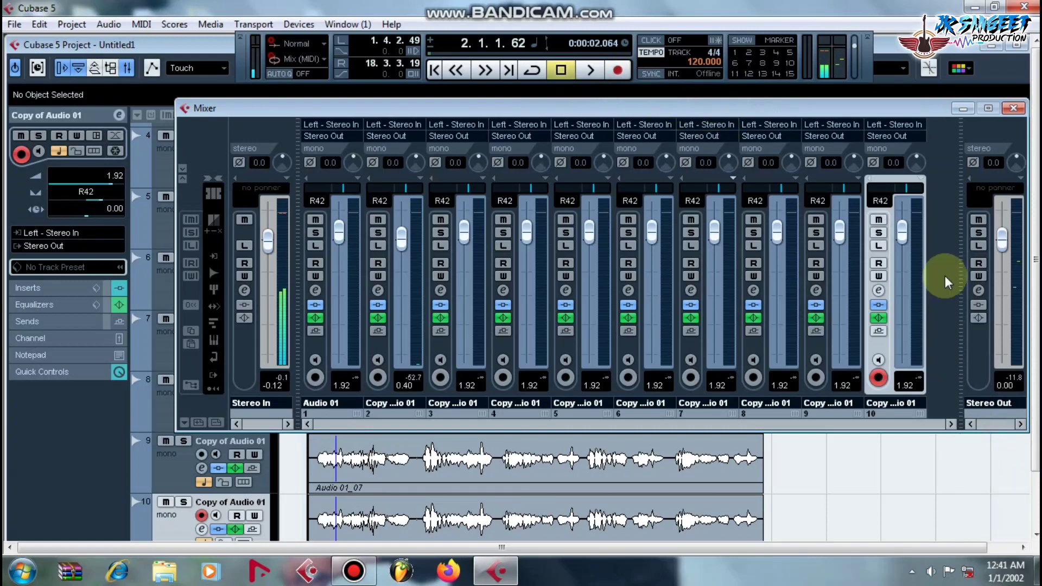
{"action": "left_click_drag", "start_coordinate": [514, 112], "coordinate": [345, 105]}
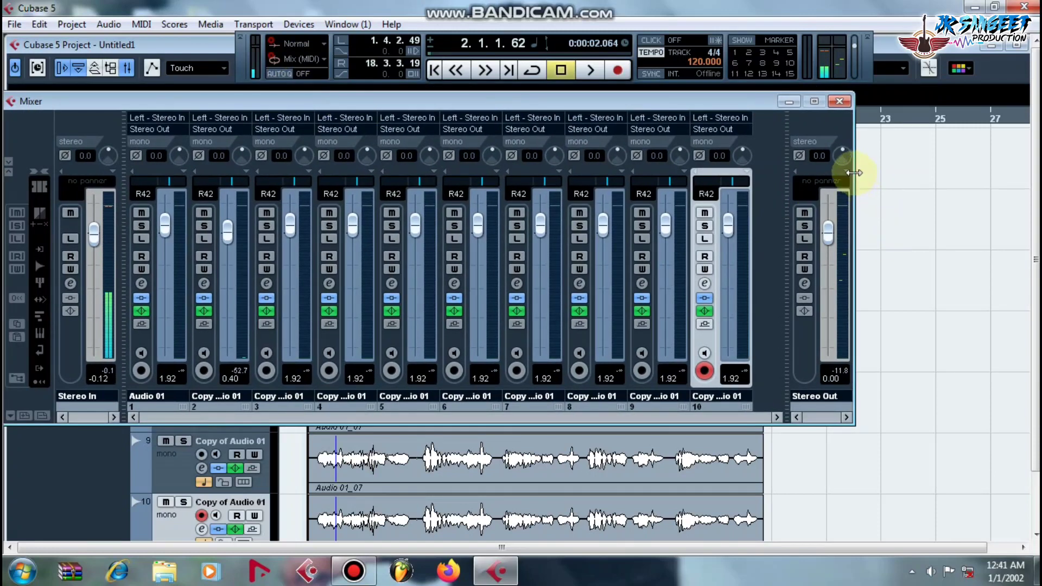
{"action": "left_click_drag", "start_coordinate": [854, 173], "coordinate": [1029, 201]}
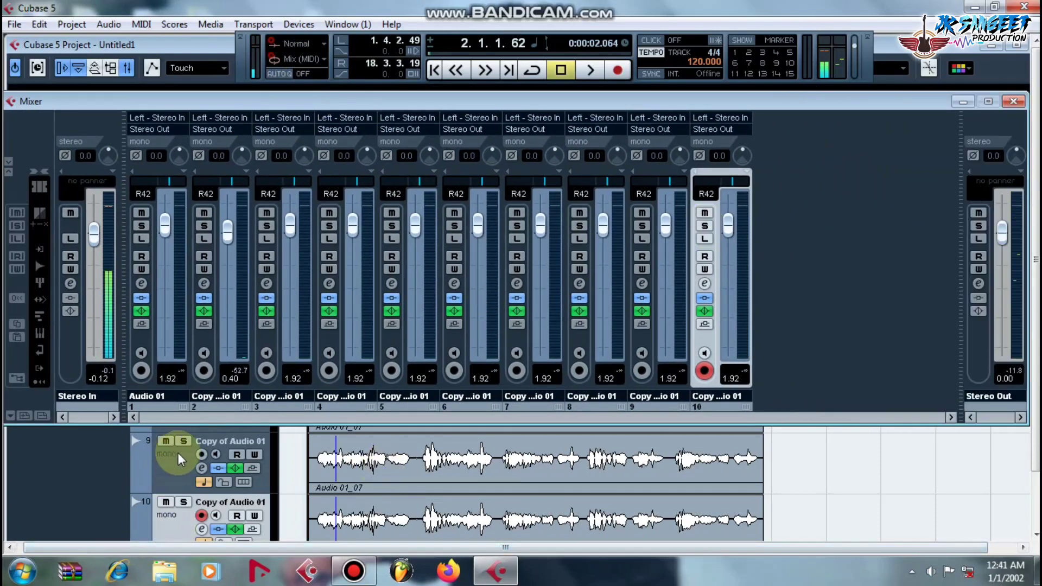
Duplicate track 9 four times to reach fourteen tracks, and maximize the project window.
{"action": "right_click", "coordinate": [177, 468]}
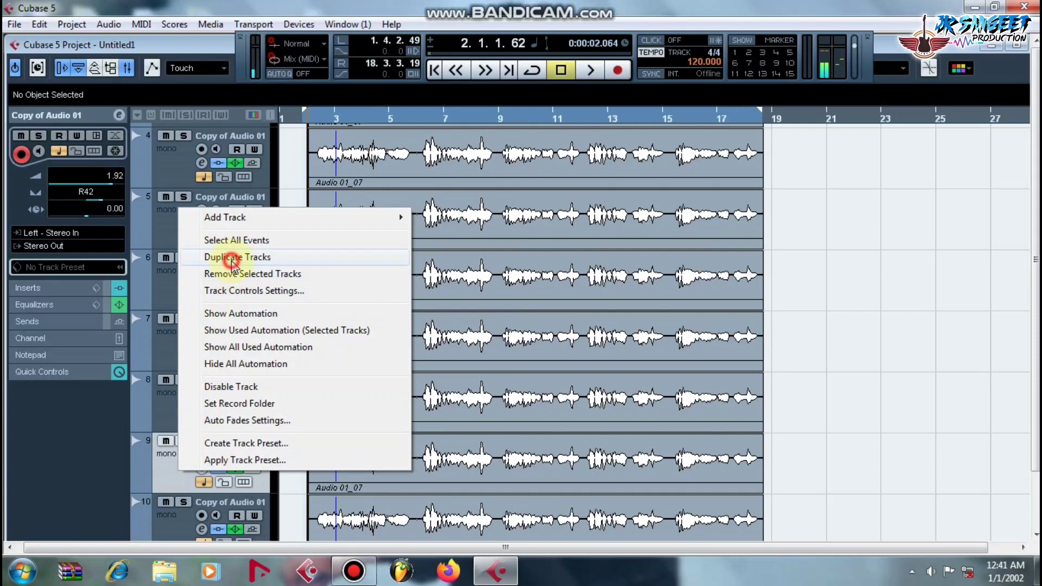
{"action": "left_click", "coordinate": [232, 263]}
{"action": "right_click", "coordinate": [174, 475]}
{"action": "left_click", "coordinate": [232, 262]}
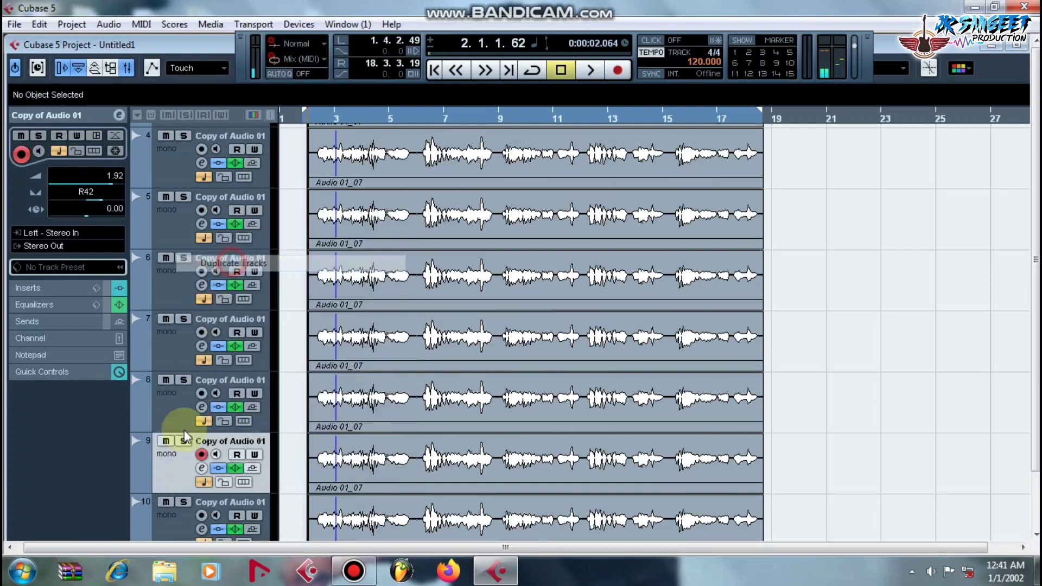
{"action": "right_click", "coordinate": [174, 465]}
{"action": "left_click", "coordinate": [241, 253]}
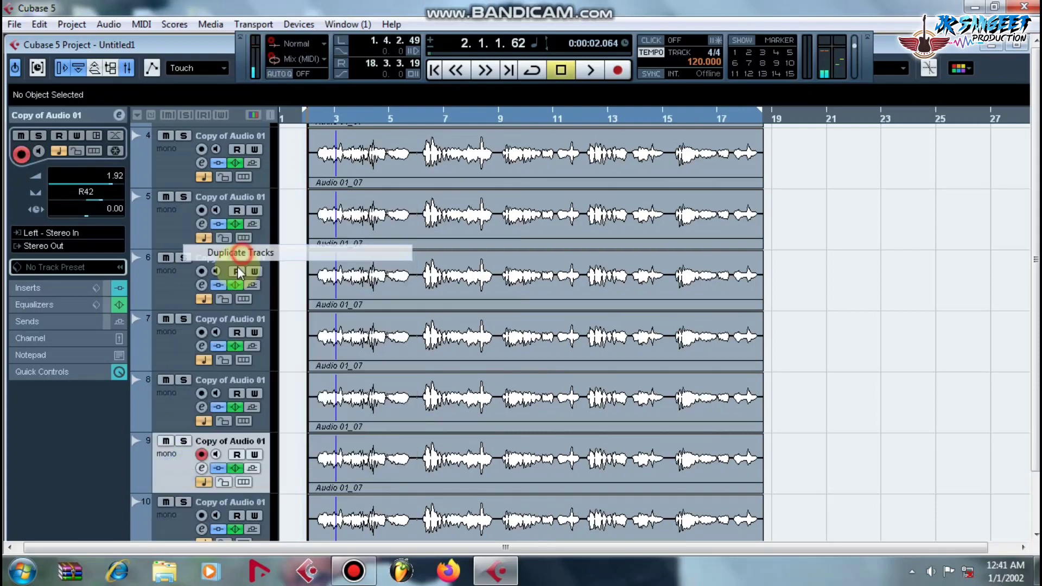
{"action": "right_click", "coordinate": [167, 476]}
{"action": "left_click", "coordinate": [226, 262]}
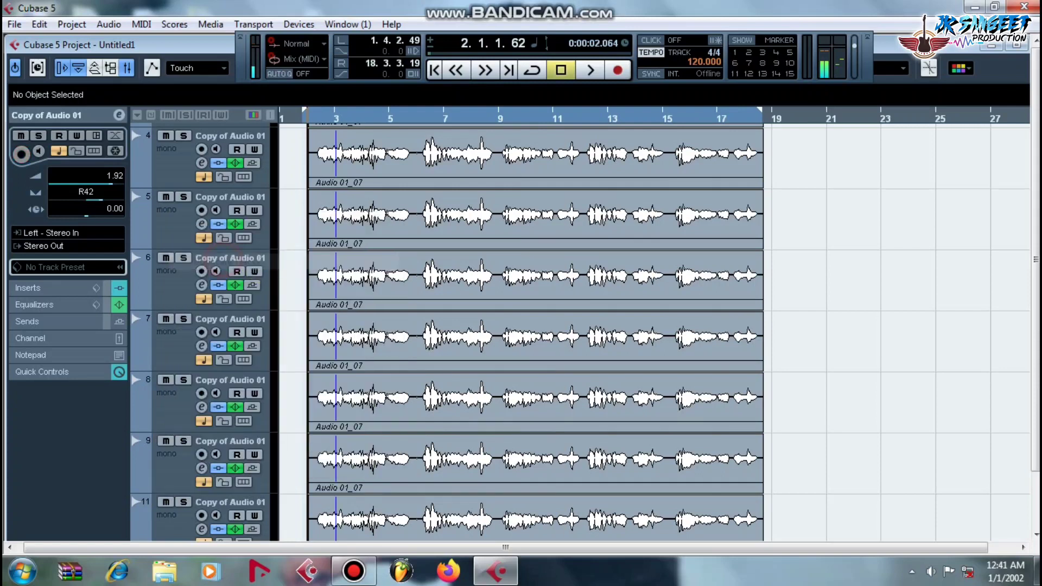
{"action": "left_click", "coordinate": [1016, 45]}
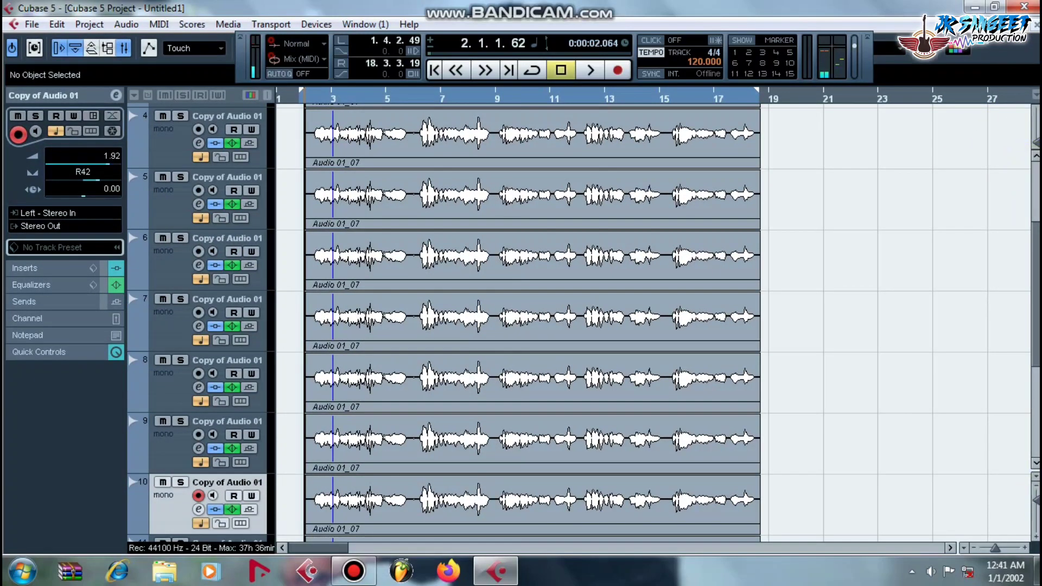
{"action": "left_click_drag", "start_coordinate": [1032, 315], "coordinate": [1034, 418]}
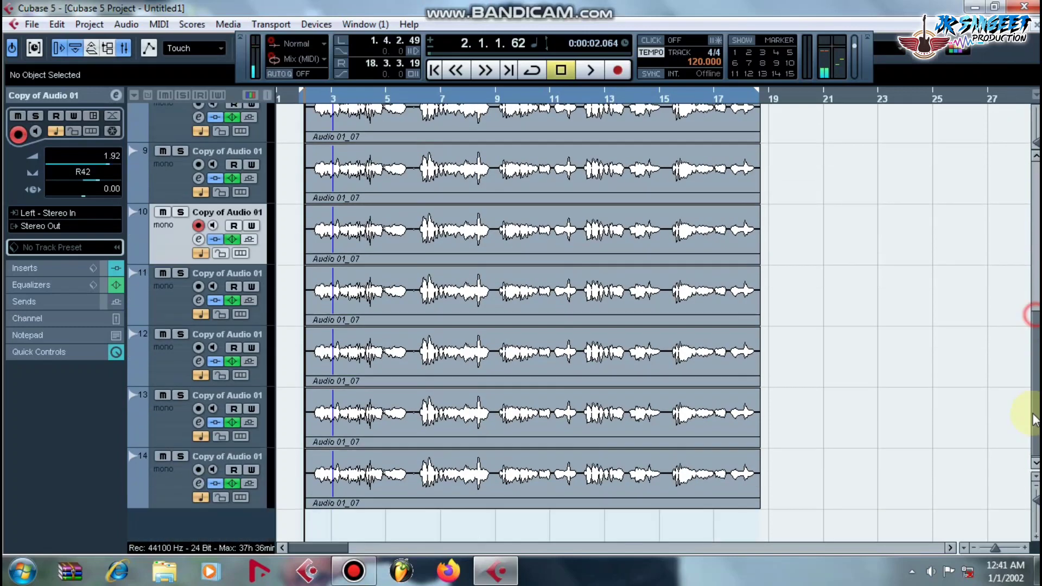
Select track 14 and bring up the mixer to look over the channels of all fourteen tracks.
{"action": "left_click", "coordinate": [168, 480]}
{"action": "key", "text": "F3"}
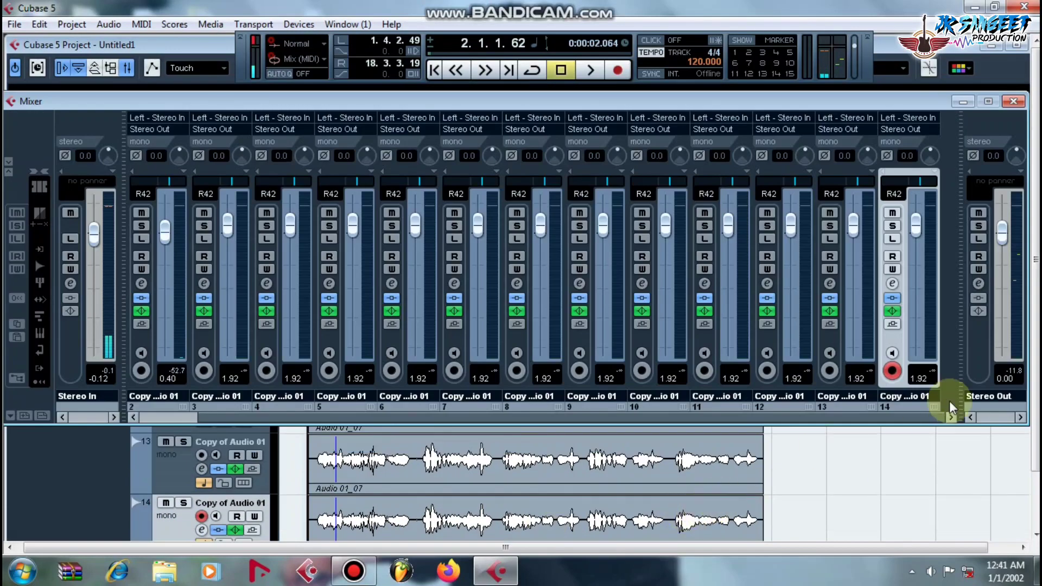
{"action": "mouse_move", "coordinate": [915, 107]}
{"action": "left_mouse_down"}
{"action": "mouse_move", "coordinate": [877, 97]}
{"action": "mouse_move", "coordinate": [897, 100]}
{"action": "left_mouse_up"}
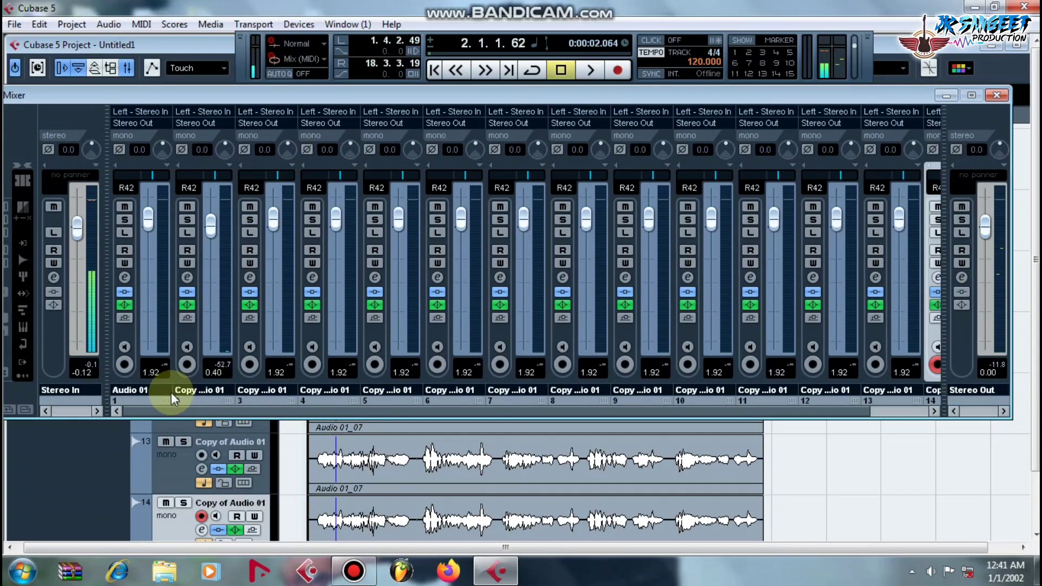
{"action": "scroll", "coordinate": [211, 396], "scroll_direction": "left", "scroll_amount": 1}
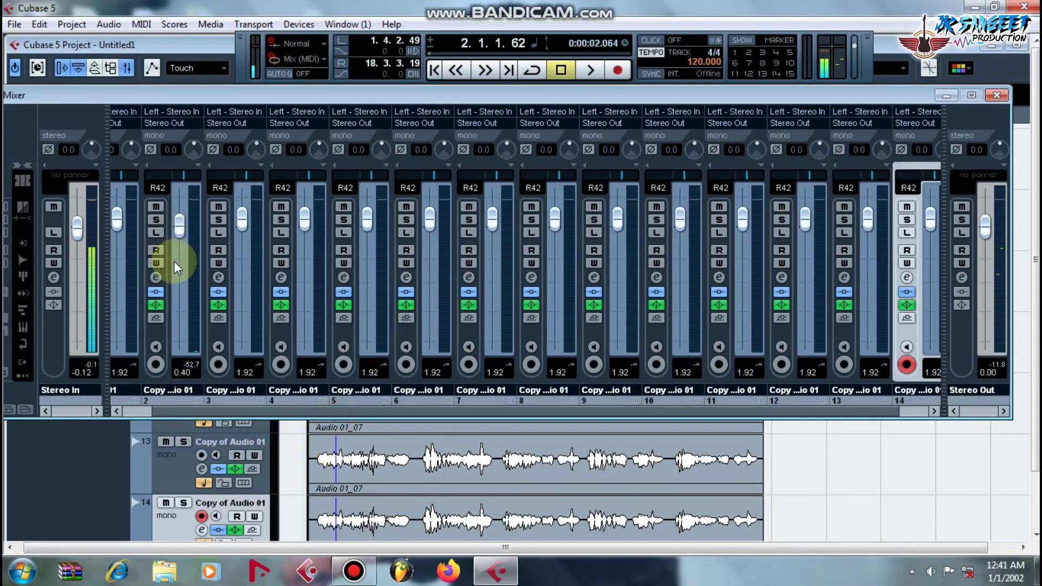
Set the Audio 01 mixer fader to 1.00, select channel 2, and raise the Audio 01 fader to 2.43.
{"action": "mouse_move", "coordinate": [116, 220]}
{"action": "left_mouse_down"}
{"action": "mouse_move", "coordinate": [125, 257]}
{"action": "mouse_move", "coordinate": [120, 220]}
{"action": "left_mouse_up"}
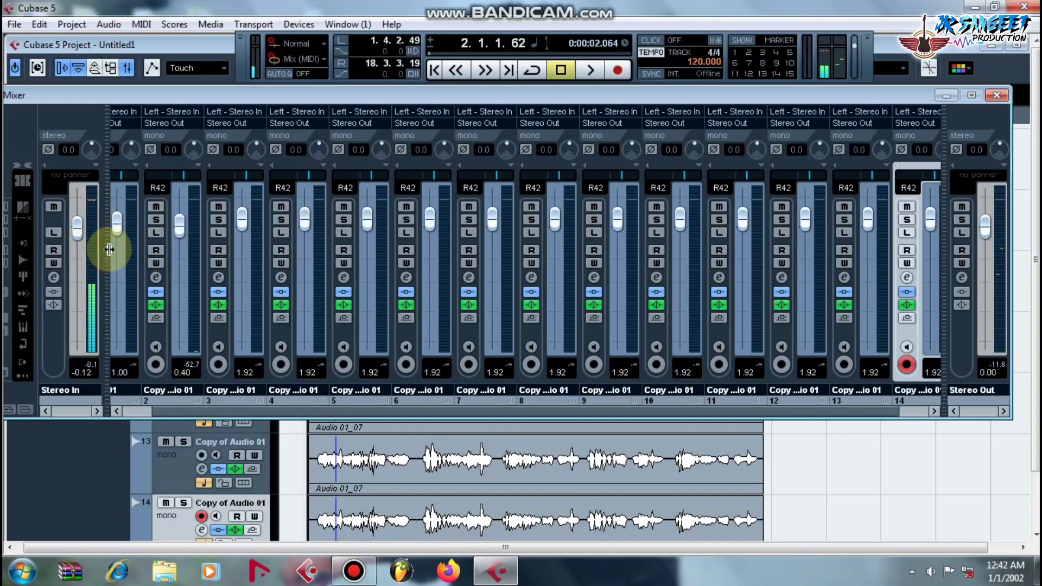
{"action": "left_click", "coordinate": [190, 405]}
{"action": "left_click_drag", "start_coordinate": [181, 411], "coordinate": [162, 408]}
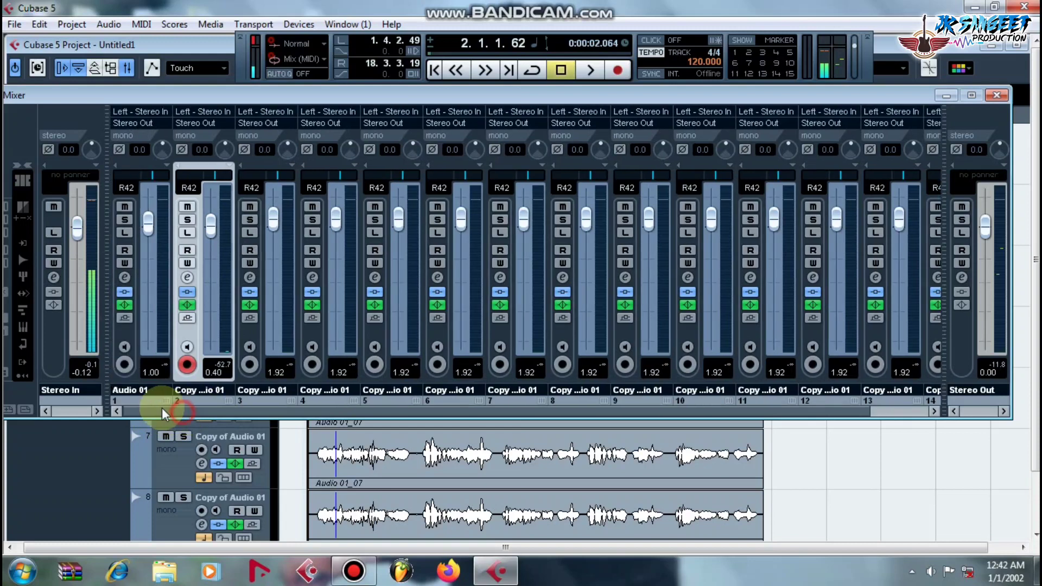
{"action": "left_click_drag", "start_coordinate": [155, 279], "coordinate": [168, 236]}
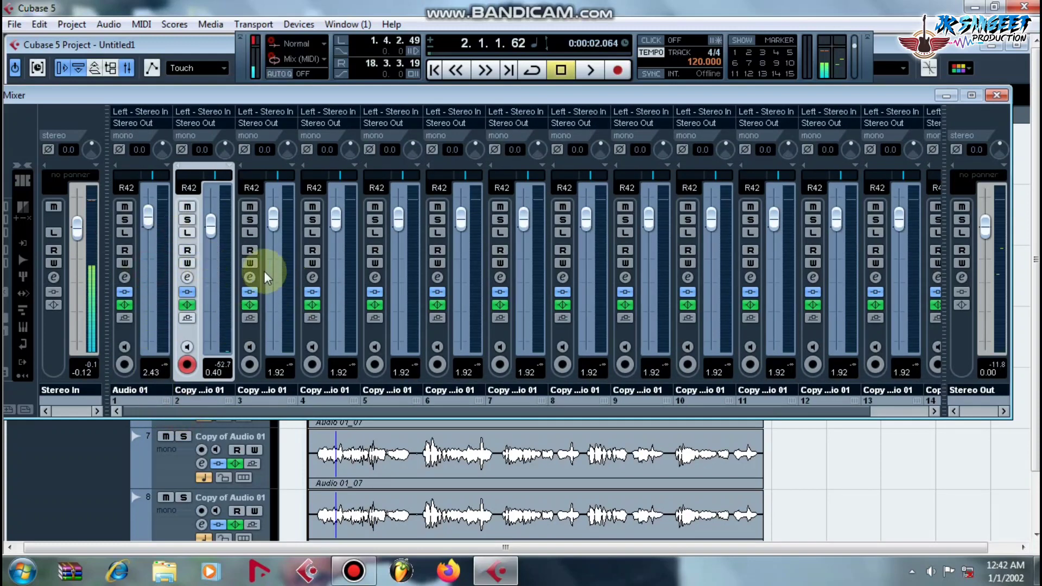
Select mixer channels 3 through 8 one after another and set the channel 2 fader to 2.26.
{"action": "left_click", "coordinate": [253, 332]}
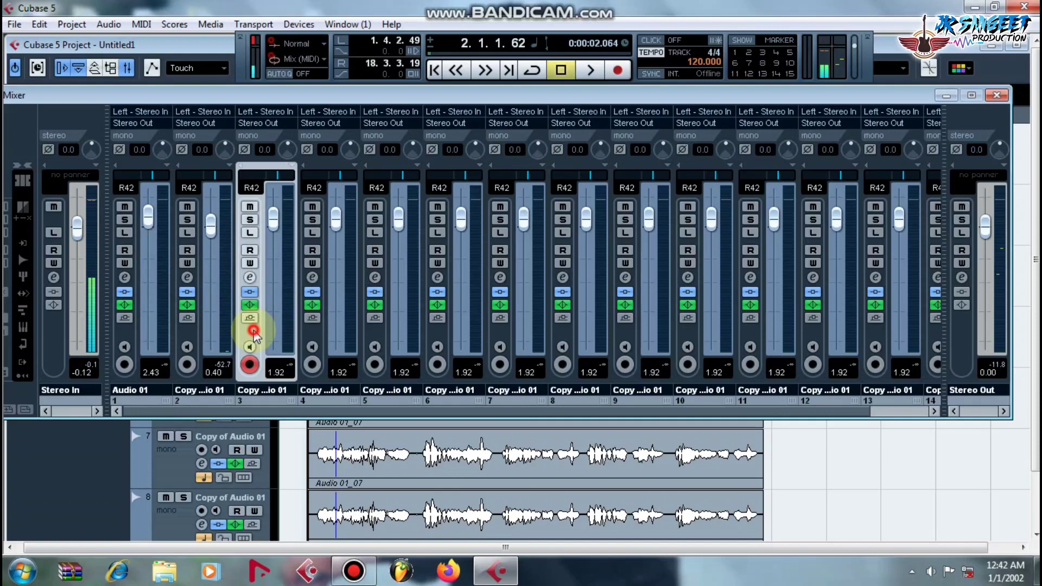
{"action": "left_click", "coordinate": [311, 339]}
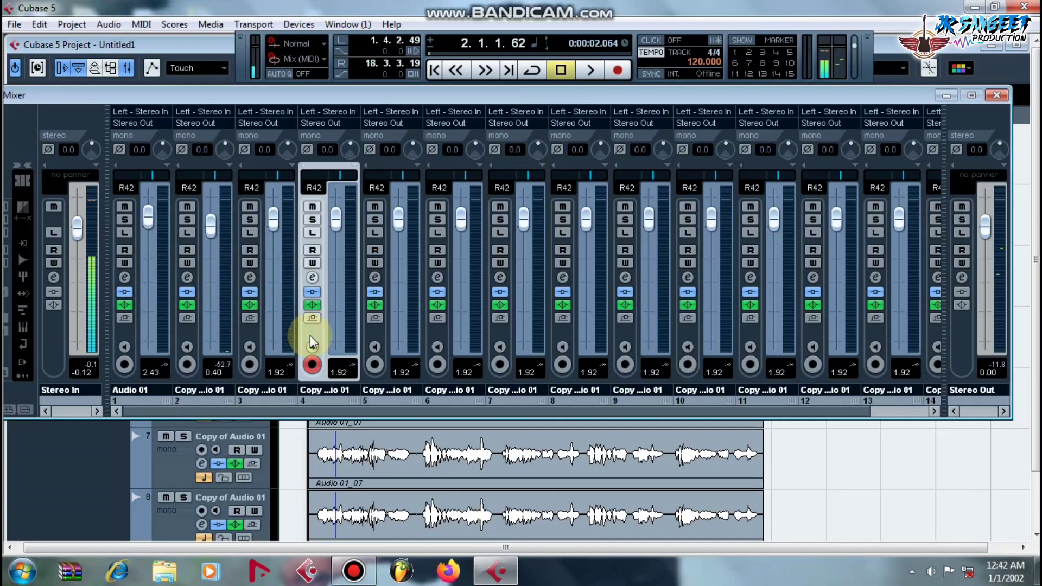
{"action": "left_click", "coordinate": [373, 328]}
{"action": "left_click", "coordinate": [438, 333]}
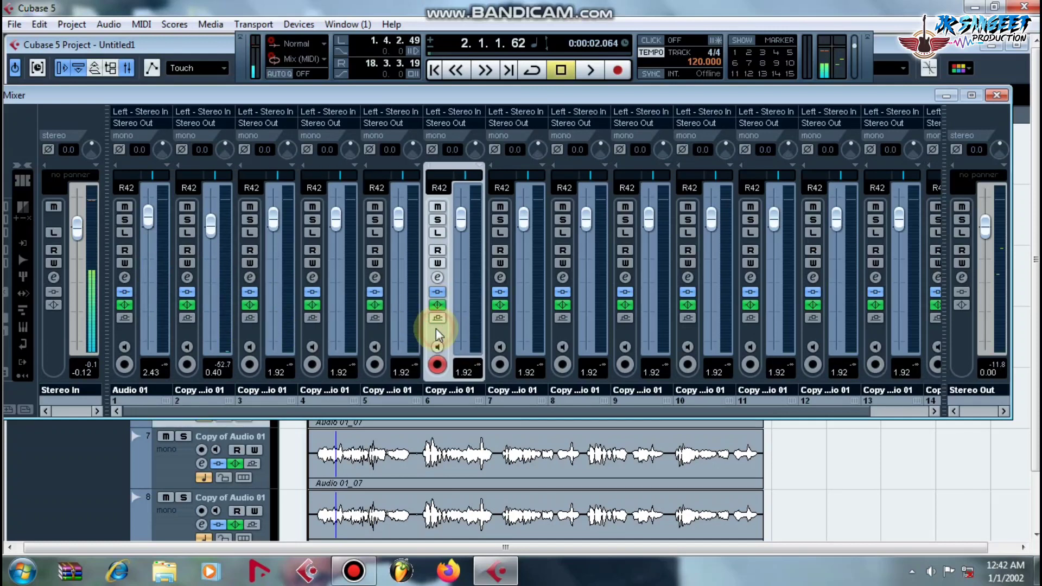
{"action": "left_click", "coordinate": [497, 337]}
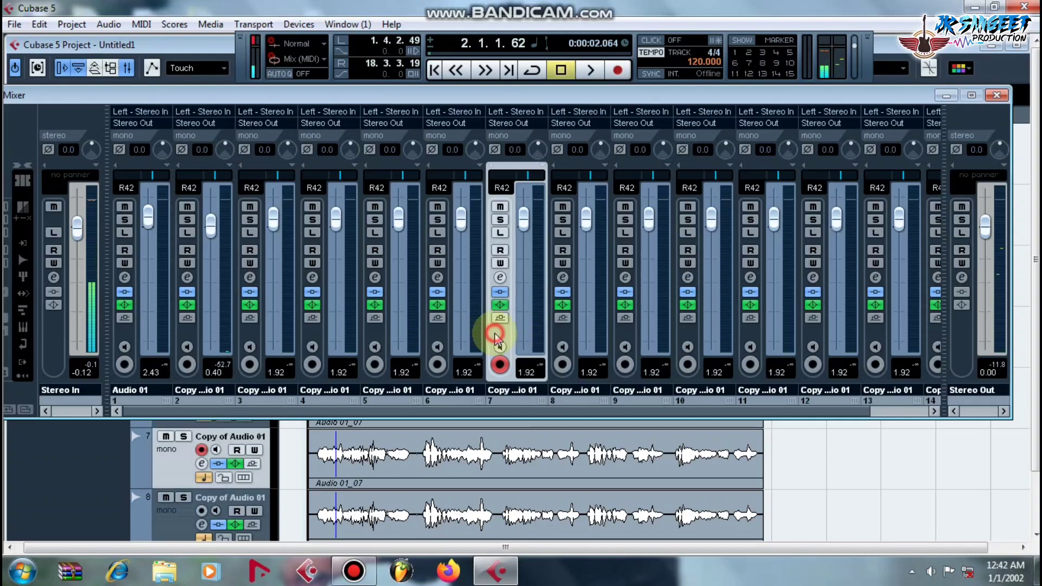
{"action": "left_click", "coordinate": [565, 338]}
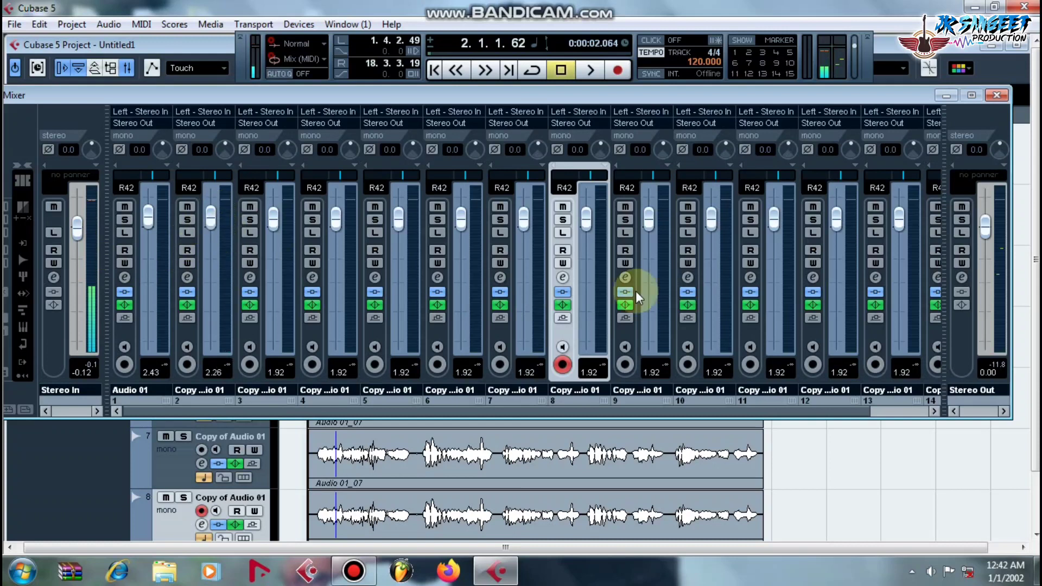
{"action": "double_click", "coordinate": [882, 95]}
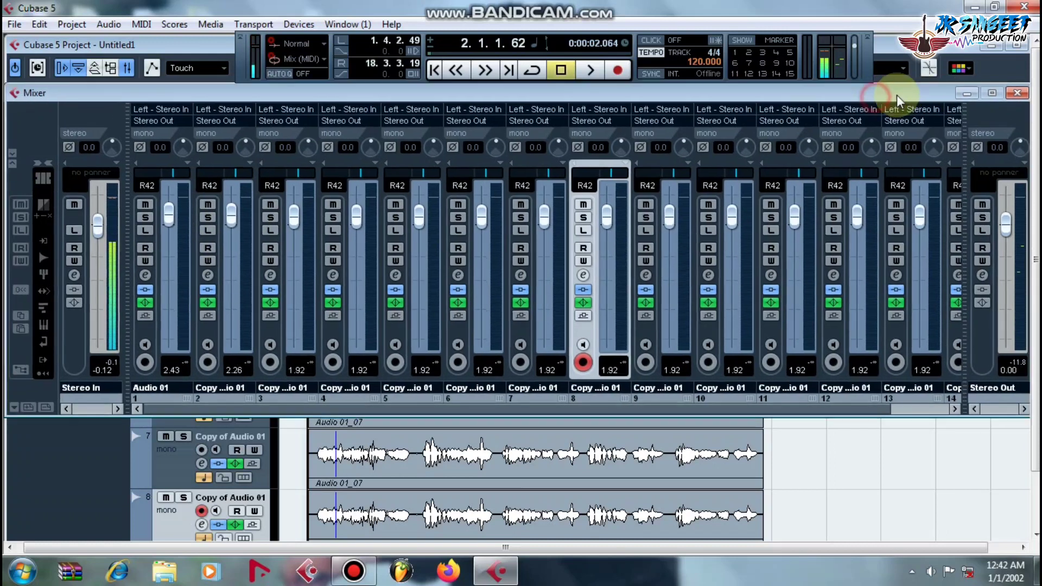
Return to the project window and repeatedly remove the copied track in second position until only three tracks remain.
{"action": "left_click", "coordinate": [896, 471]}
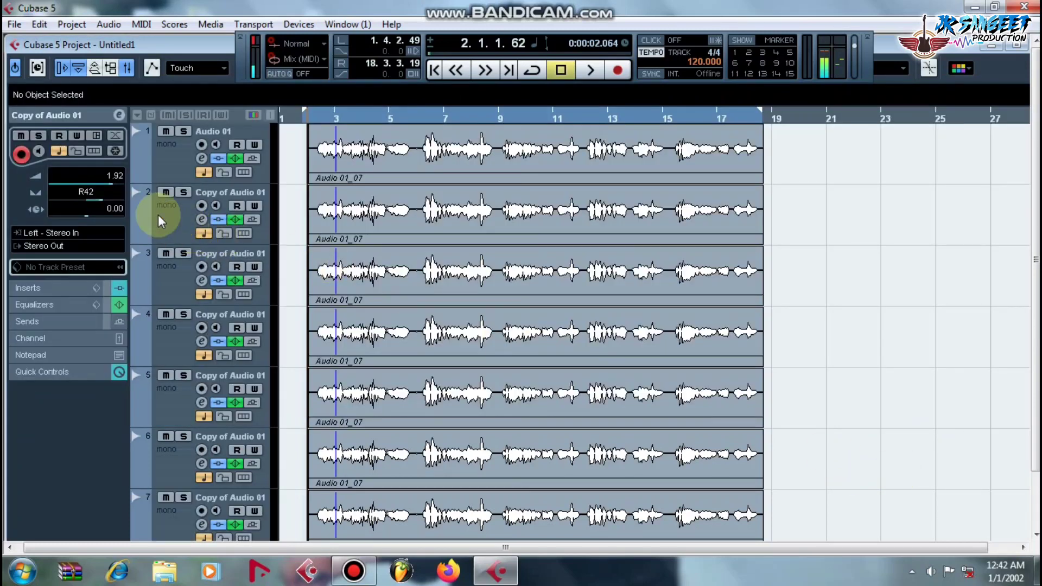
{"action": "right_click", "coordinate": [159, 214]}
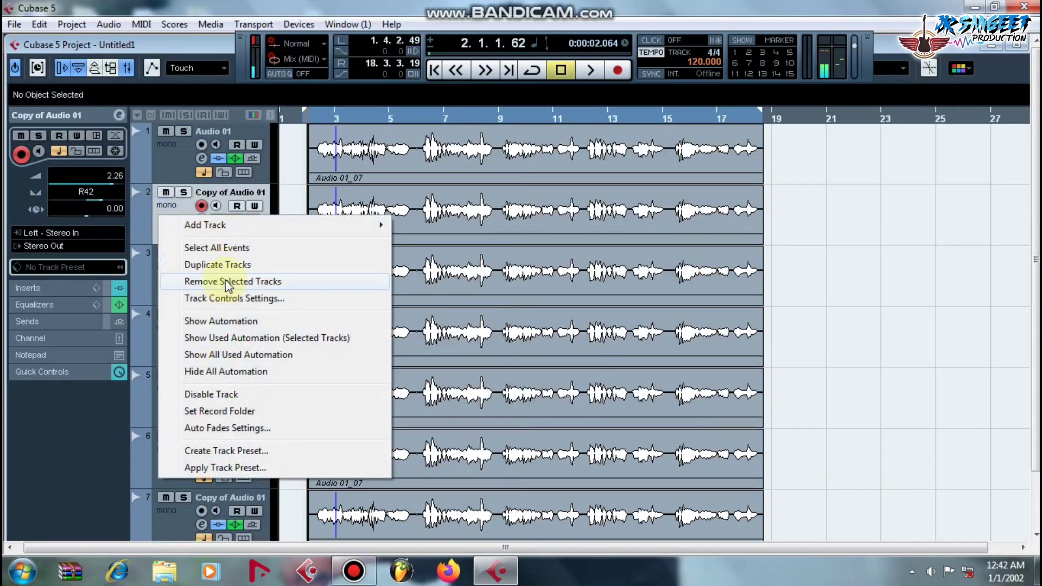
{"action": "left_click", "coordinate": [180, 233]}
{"action": "right_click", "coordinate": [175, 221]}
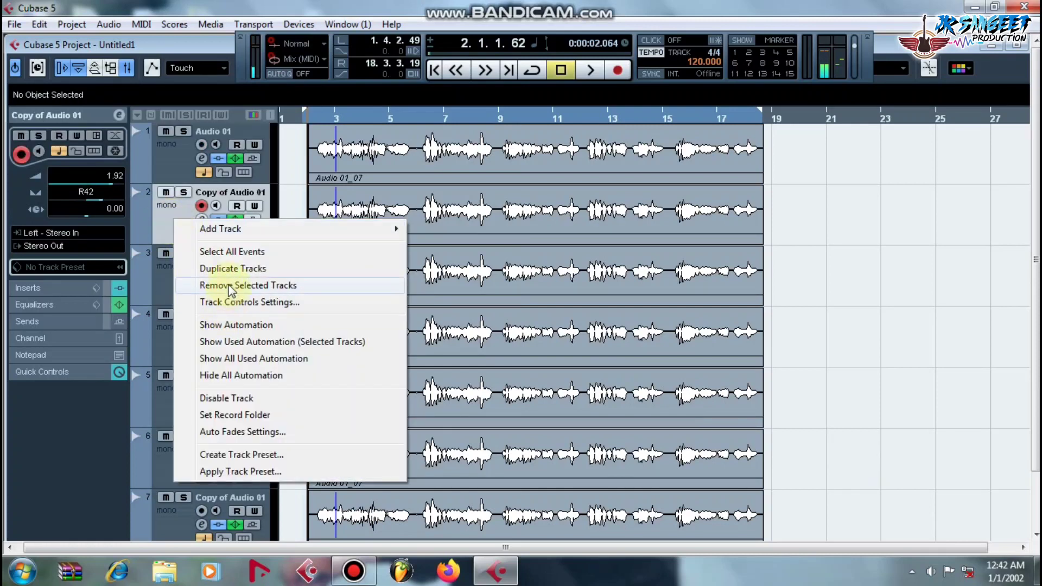
{"action": "left_click", "coordinate": [165, 232]}
{"action": "right_click", "coordinate": [165, 232]}
{"action": "left_click", "coordinate": [218, 302]}
{"action": "right_click", "coordinate": [165, 210]}
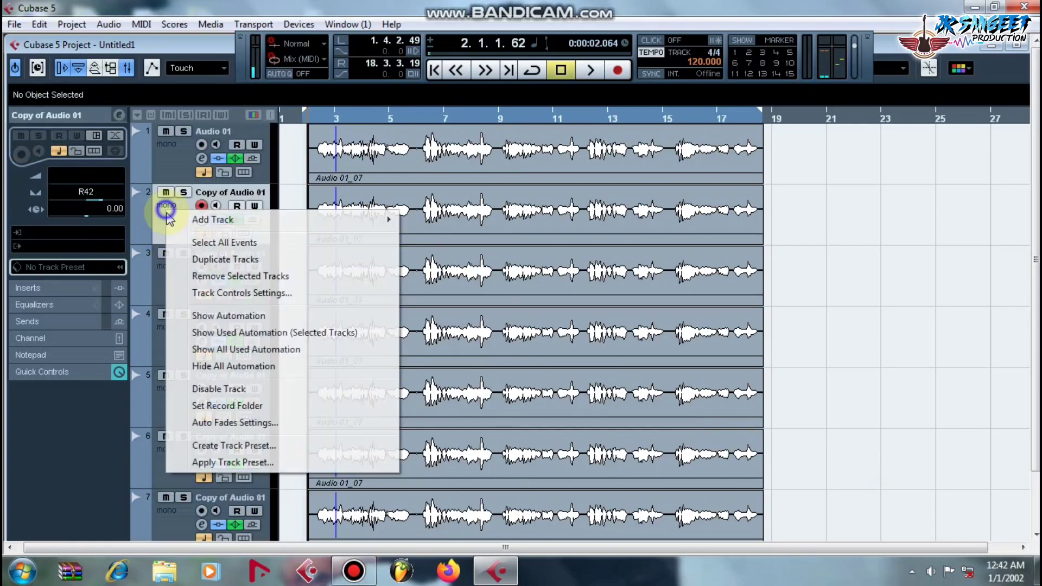
{"action": "left_click", "coordinate": [218, 277]}
{"action": "right_click", "coordinate": [173, 215]}
{"action": "left_click", "coordinate": [209, 281]}
{"action": "right_click", "coordinate": [185, 216]}
{"action": "left_click", "coordinate": [221, 284]}
{"action": "right_click", "coordinate": [175, 223]}
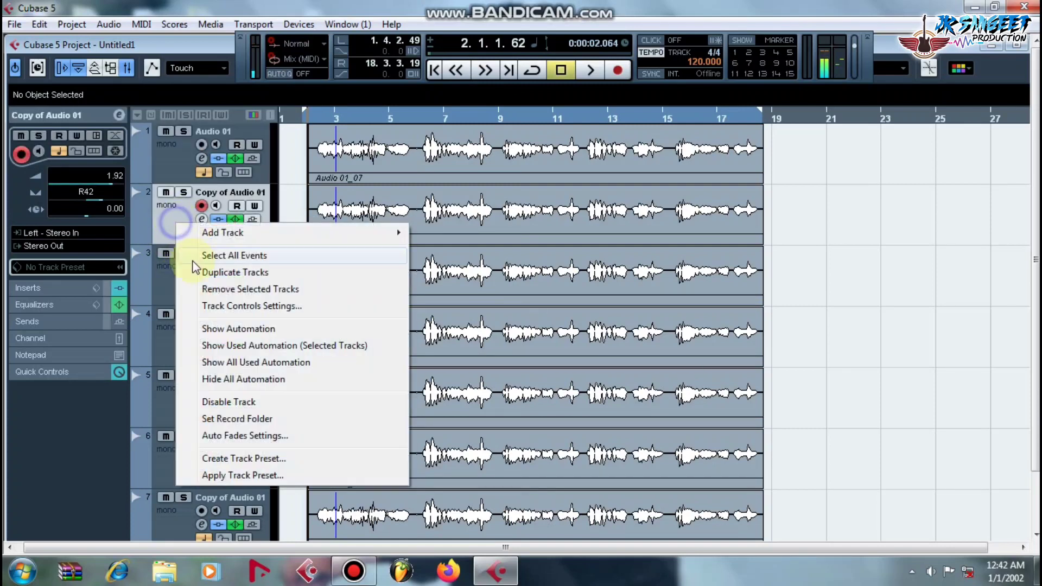
{"action": "left_click", "coordinate": [213, 289]}
{"action": "right_click", "coordinate": [174, 224]}
{"action": "left_click", "coordinate": [209, 292]}
{"action": "right_click", "coordinate": [169, 222]}
{"action": "left_click", "coordinate": [227, 290]}
{"action": "right_click", "coordinate": [174, 222]}
{"action": "left_click", "coordinate": [215, 285]}
{"action": "right_click", "coordinate": [171, 223]}
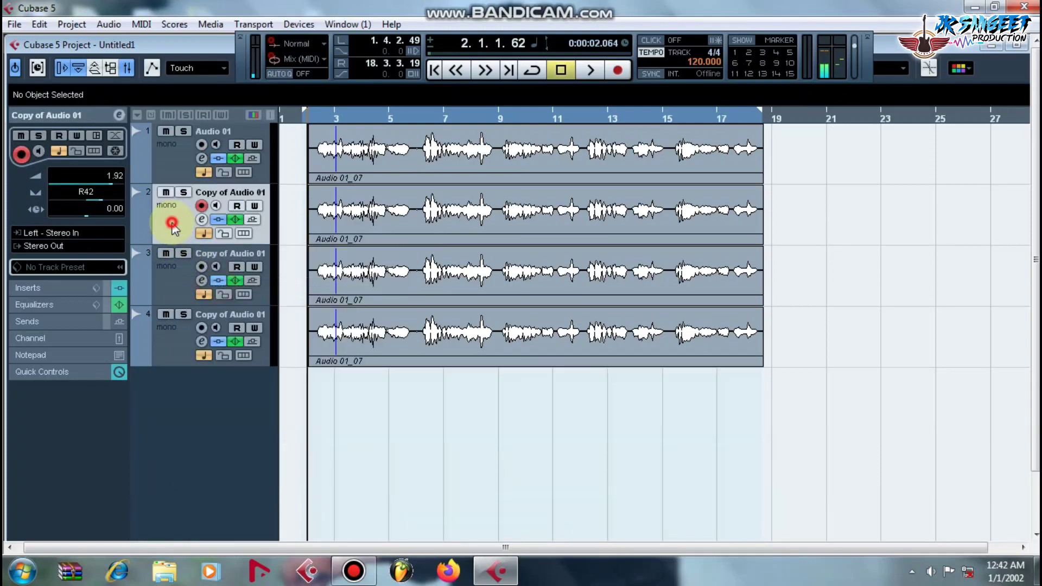
{"action": "left_click", "coordinate": [217, 290]}
{"action": "right_click", "coordinate": [175, 212]}
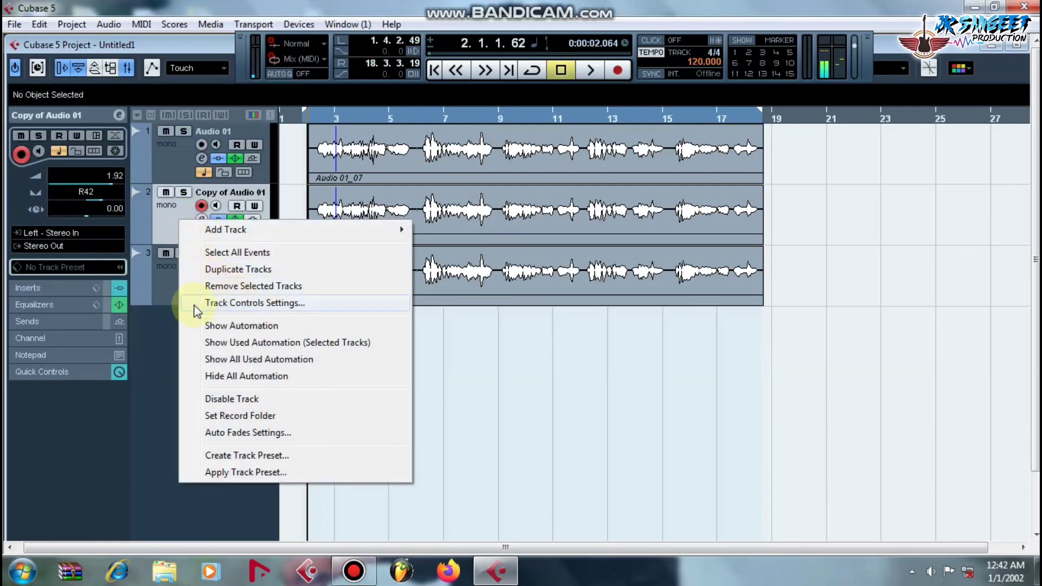
{"action": "left_click", "coordinate": [158, 329]}
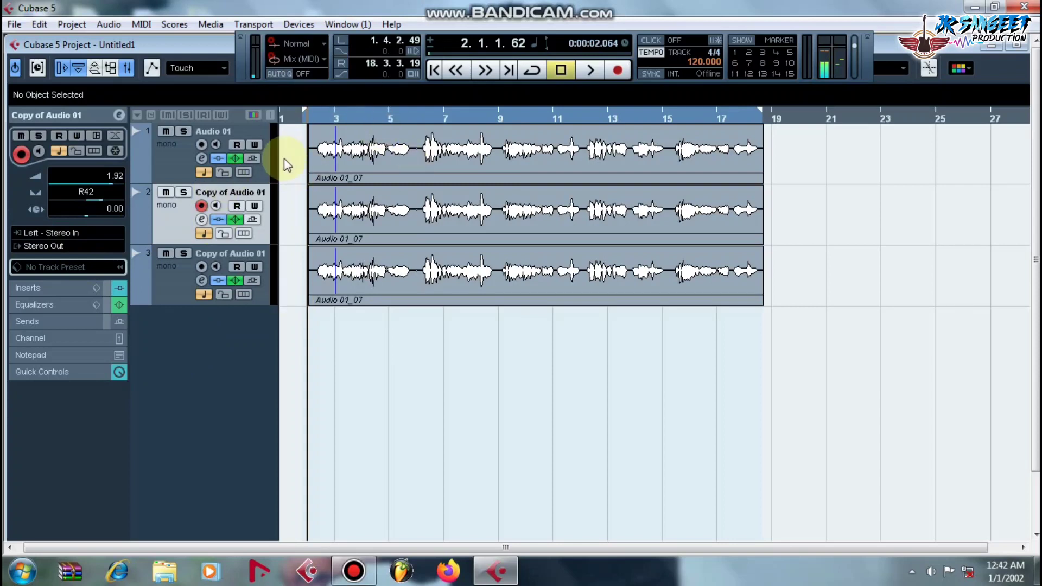
Show the mixer again, set the Audio 01 fader to 0.80, and select the three channels in turn.
{"action": "key", "text": "F3"}
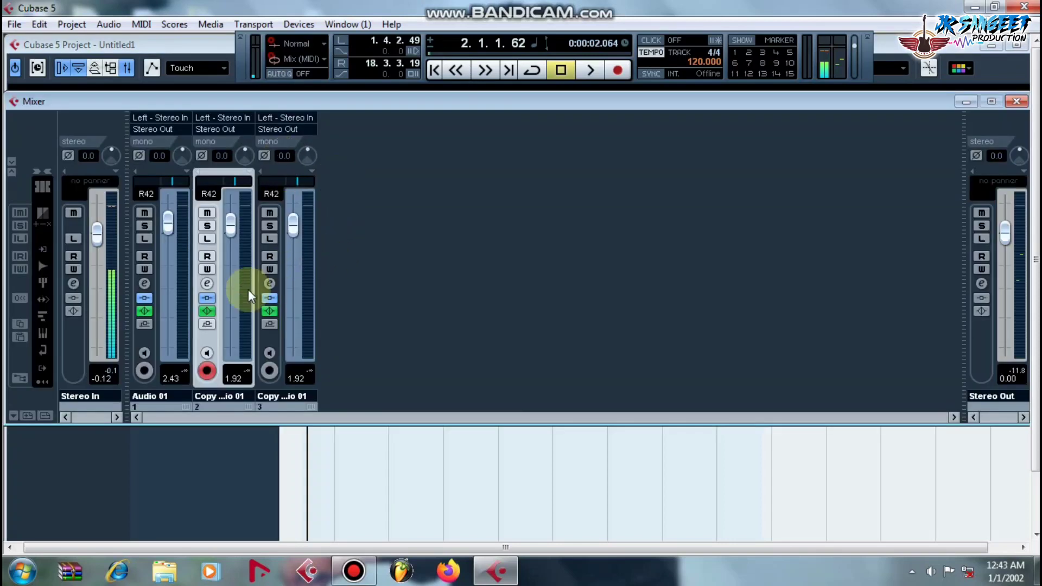
{"action": "left_click", "coordinate": [168, 302]}
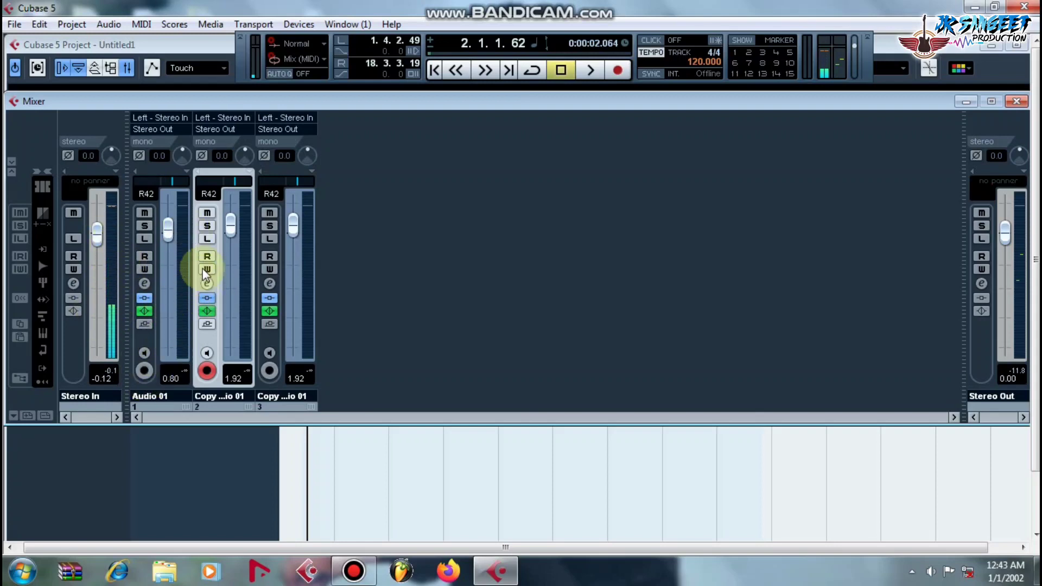
{"action": "left_click", "coordinate": [142, 337]}
{"action": "left_click", "coordinate": [204, 340]}
{"action": "left_click", "coordinate": [264, 343]}
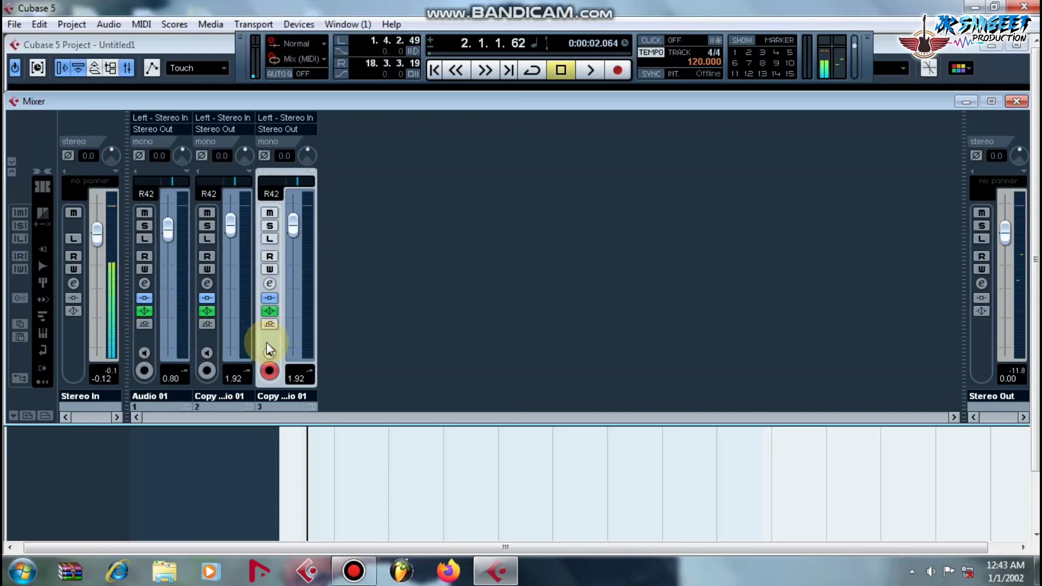
Remove the remaining copied tracks 3 and 2 so only Audio 01 is left, and check the mixer.
{"action": "left_click", "coordinate": [497, 480]}
{"action": "right_click", "coordinate": [180, 272]}
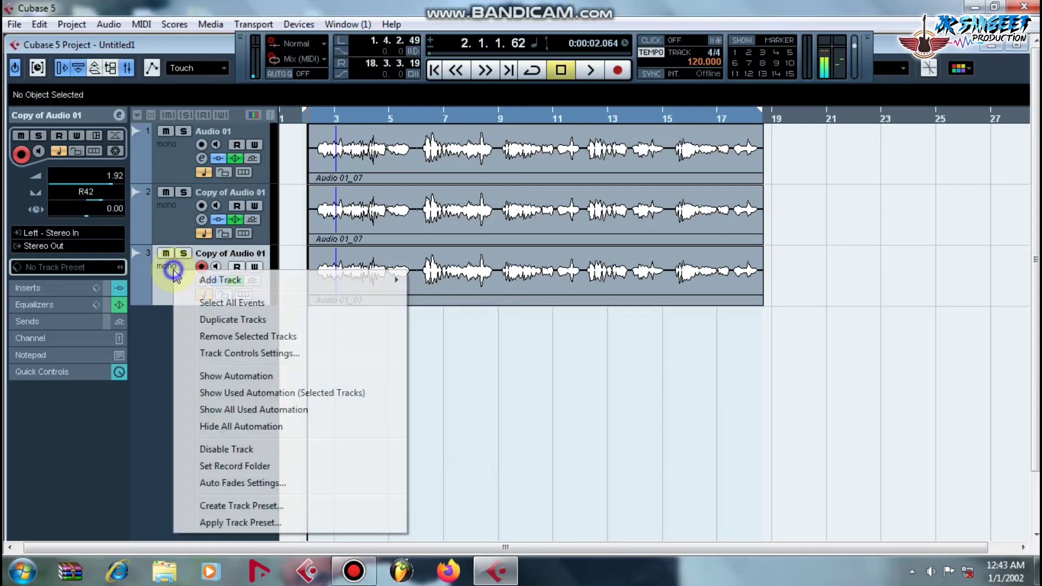
{"action": "left_click", "coordinate": [238, 337]}
{"action": "right_click", "coordinate": [178, 225]}
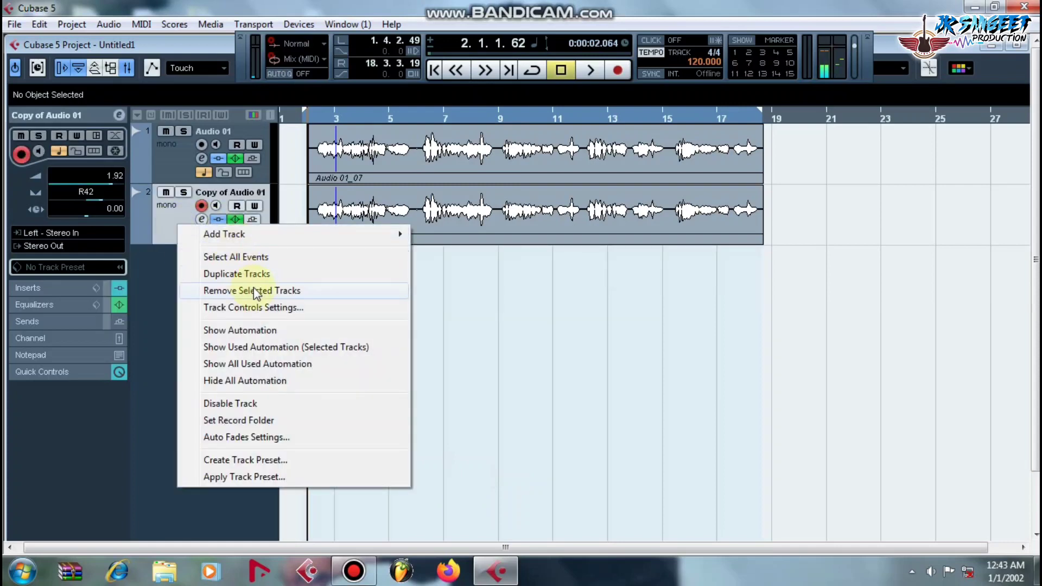
{"action": "left_click", "coordinate": [259, 291]}
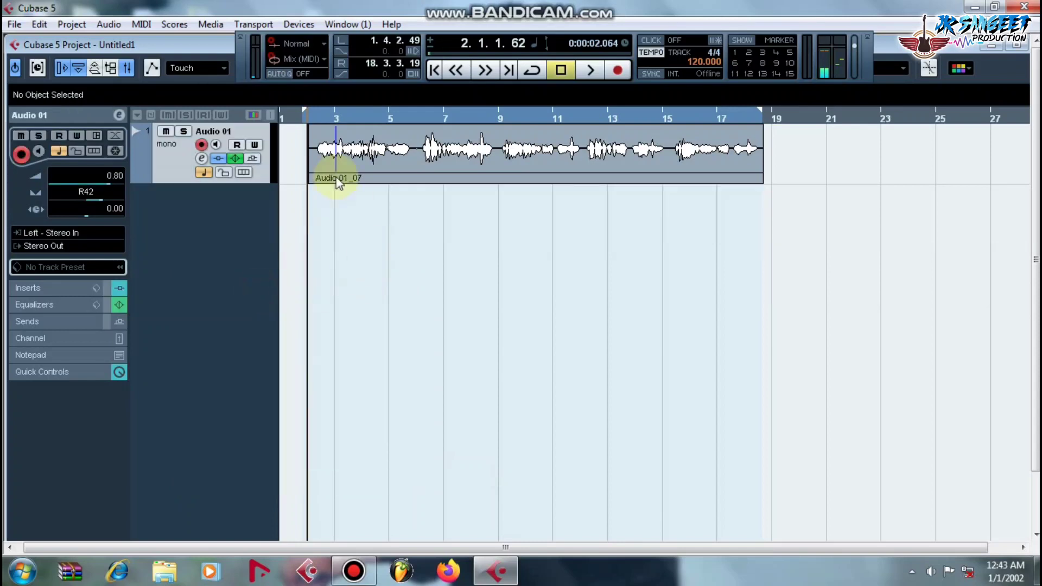
{"action": "key", "text": "F3"}
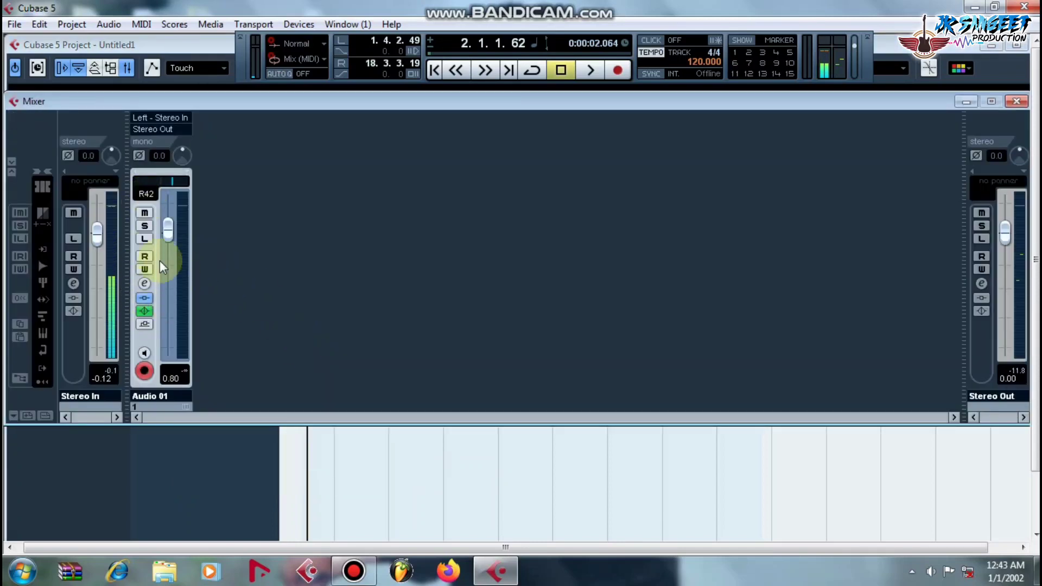
{"action": "left_click", "coordinate": [966, 101]}
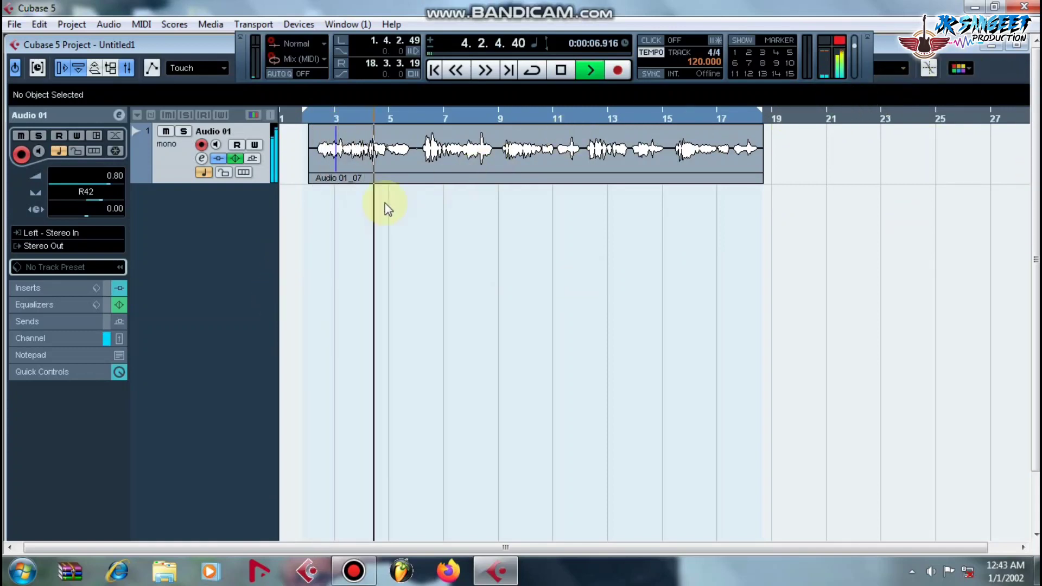
Set the Audio 01 track volume to 3.20 during playback and stop playing near the end of the clip.
{"action": "left_click_drag", "start_coordinate": [107, 184], "coordinate": [115, 191]}
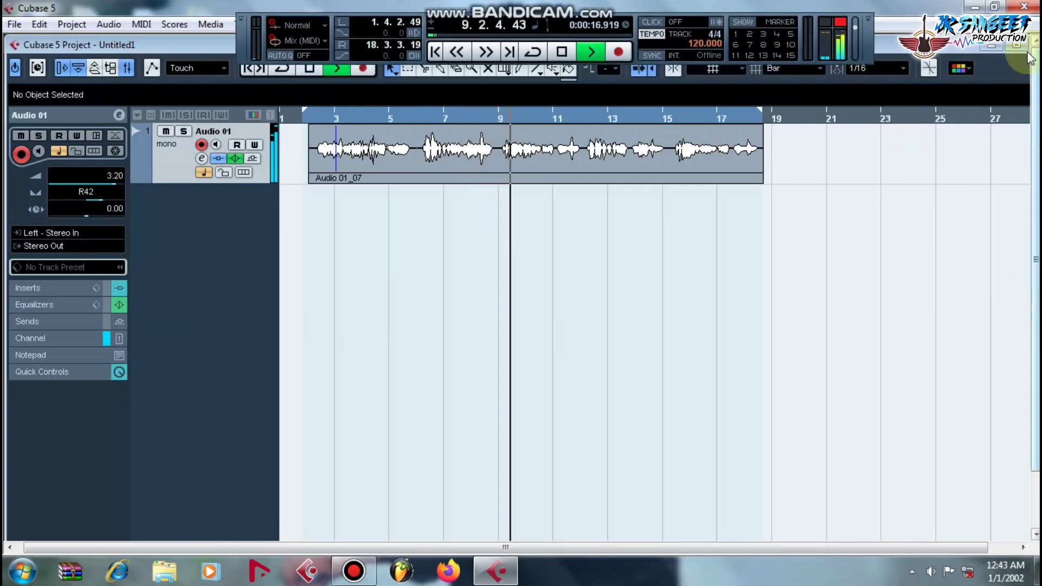
{"action": "left_click", "coordinate": [1004, 46]}
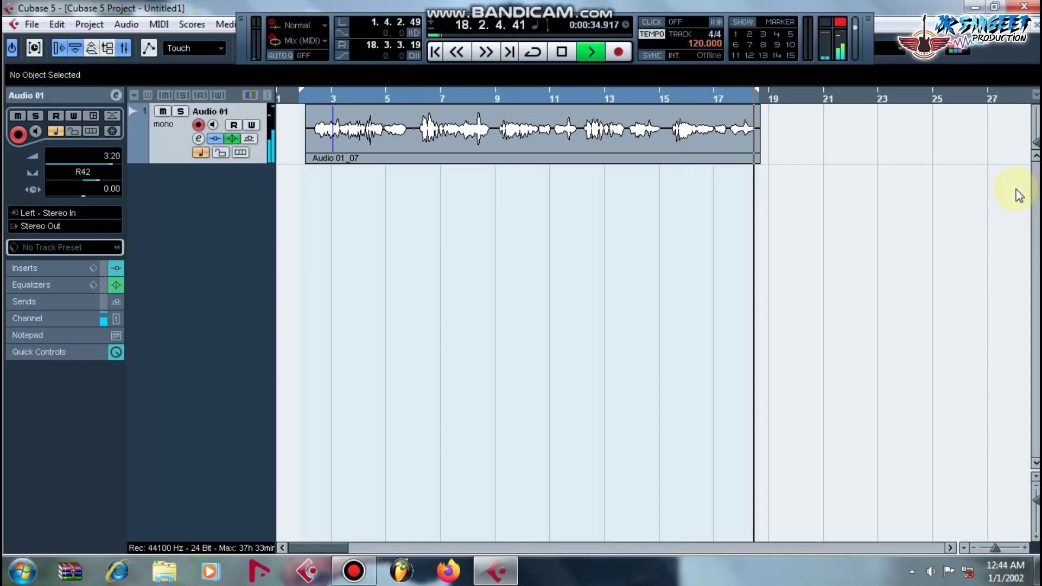
{"action": "key", "text": "space"}
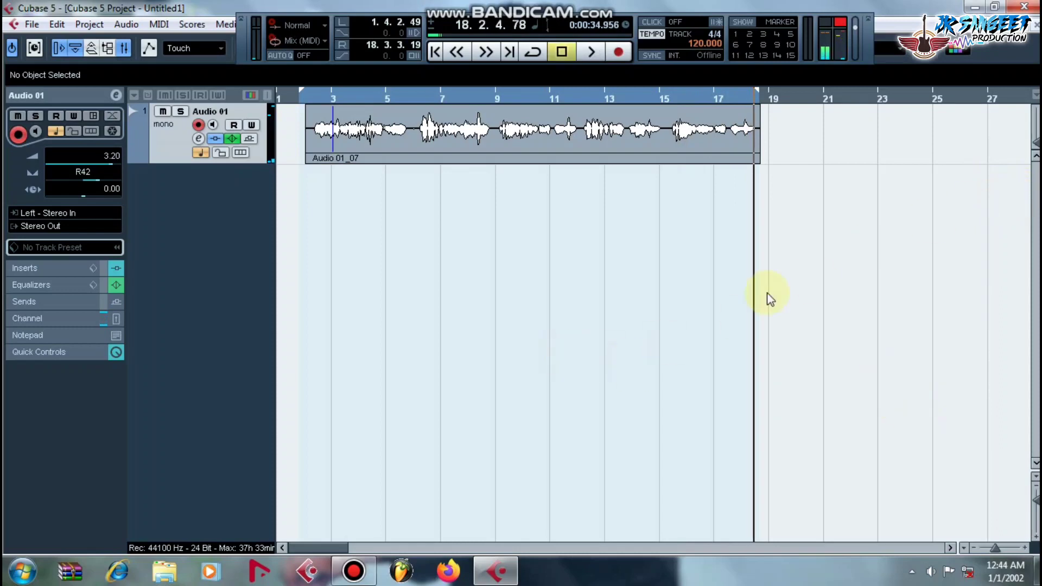